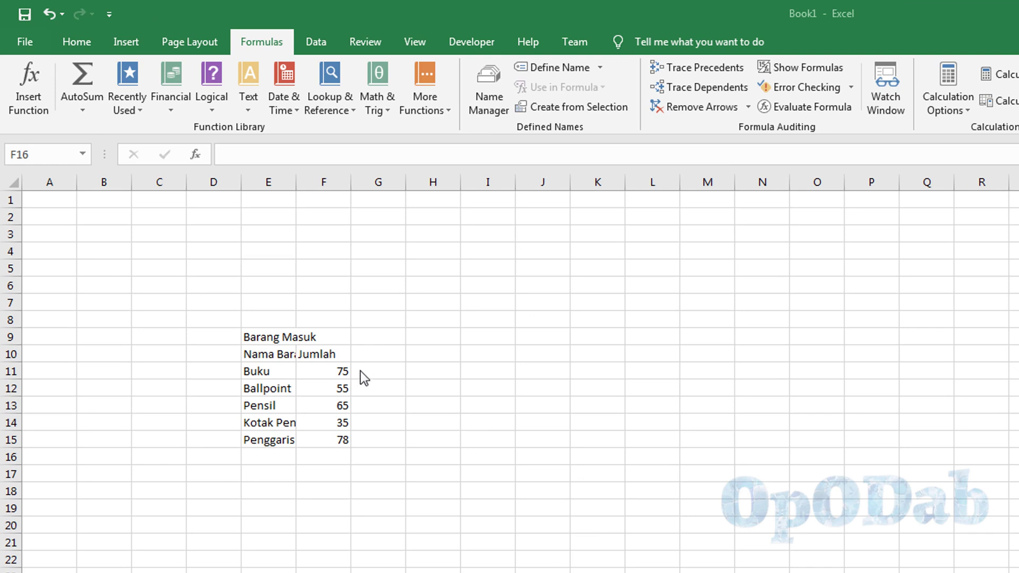
Widen column E to fit item names and merge-centre the Barang Masuk title across E9:F9
{"action": "left_click", "coordinate": [253, 339]}
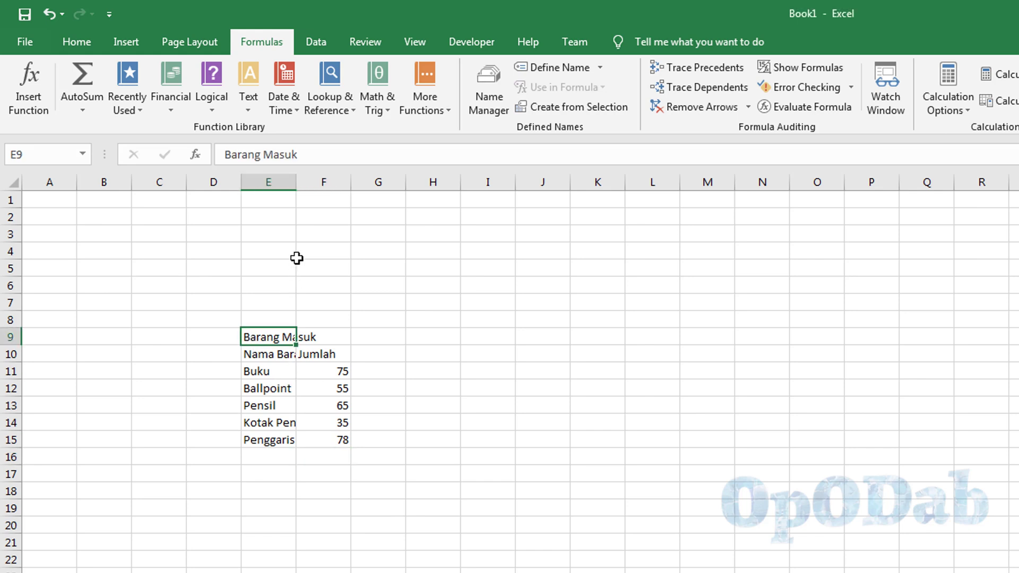
{"action": "left_click_drag", "start_coordinate": [295, 189], "coordinate": [342, 188]}
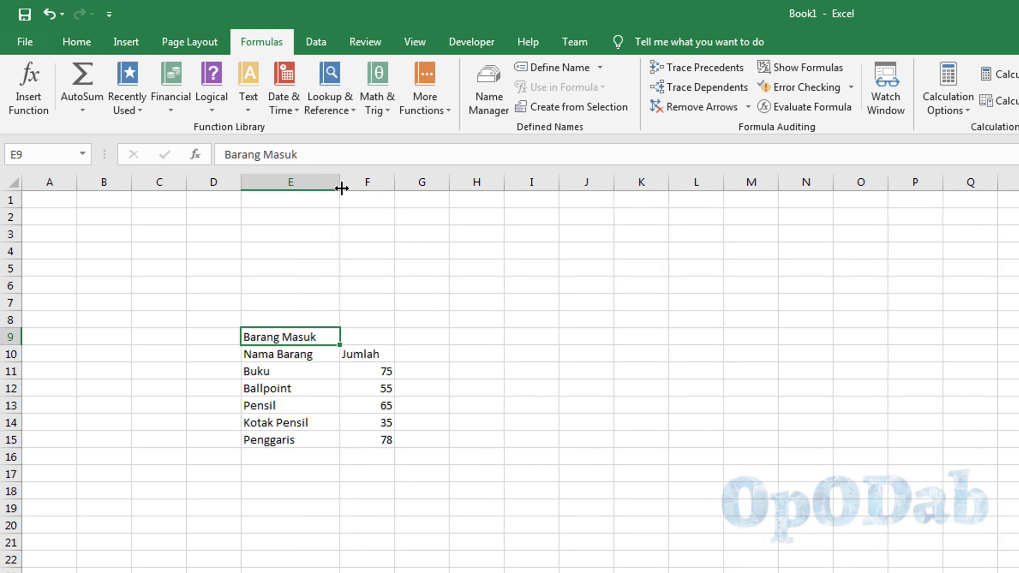
{"action": "left_click_drag", "start_coordinate": [285, 338], "coordinate": [348, 335]}
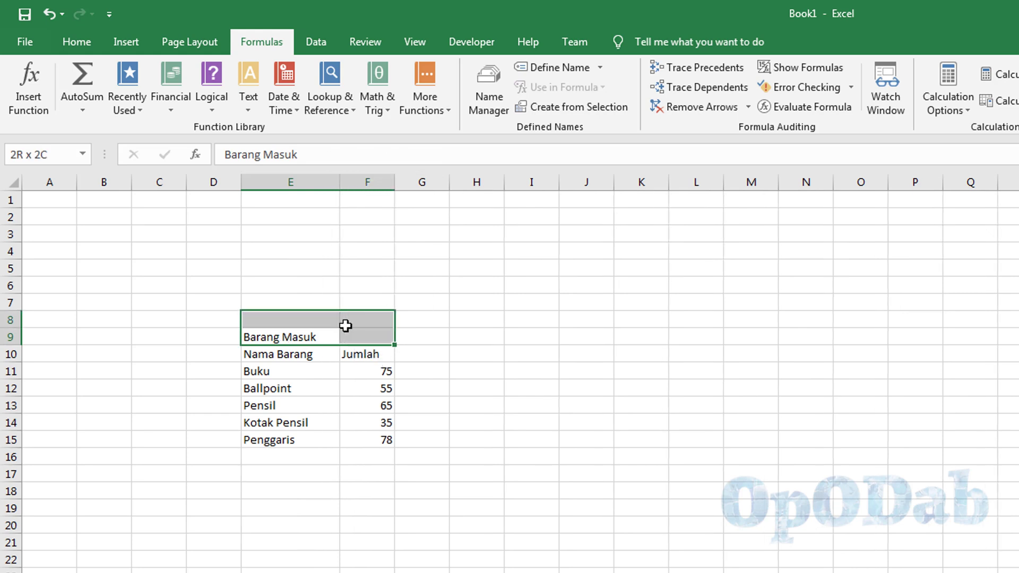
{"action": "left_click", "coordinate": [77, 42]}
{"action": "left_click", "coordinate": [475, 96]}
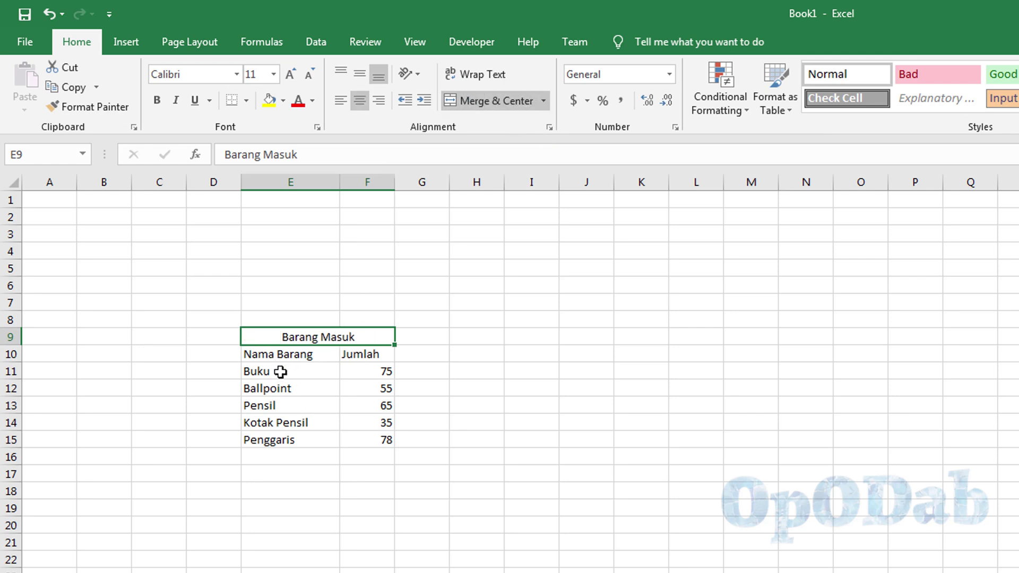
{"action": "mouse_move", "coordinate": [280, 372]}
{"action": "left_mouse_down"}
{"action": "mouse_move", "coordinate": [307, 440]}
{"action": "mouse_move", "coordinate": [300, 459]}
{"action": "mouse_move", "coordinate": [286, 440]}
{"action": "left_mouse_up"}
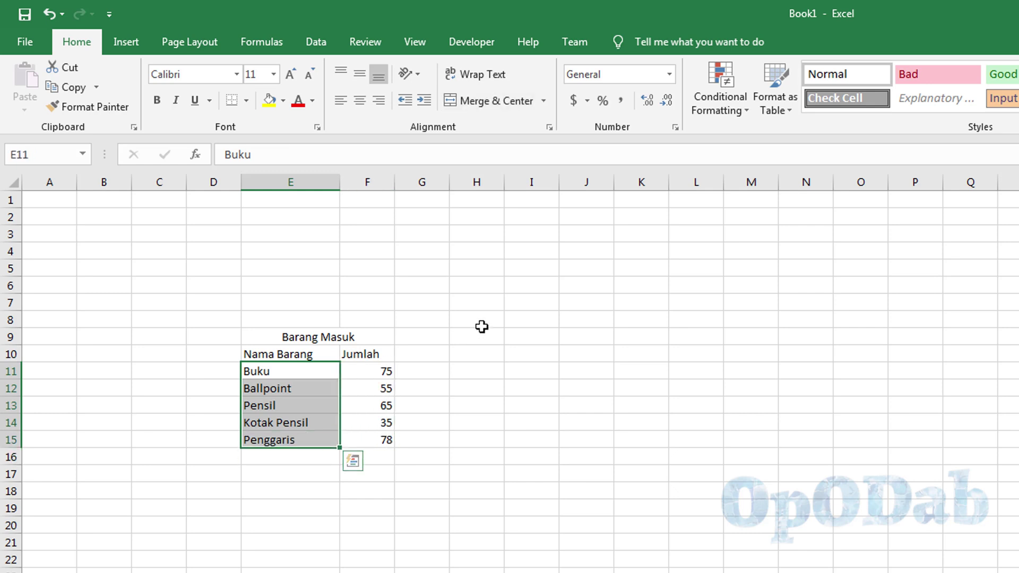
Copy the Barang Masuk table E9:F15 and paste it into H9:I15
{"action": "left_click", "coordinate": [429, 333]}
{"action": "left_click_drag", "start_coordinate": [467, 337], "coordinate": [511, 333]}
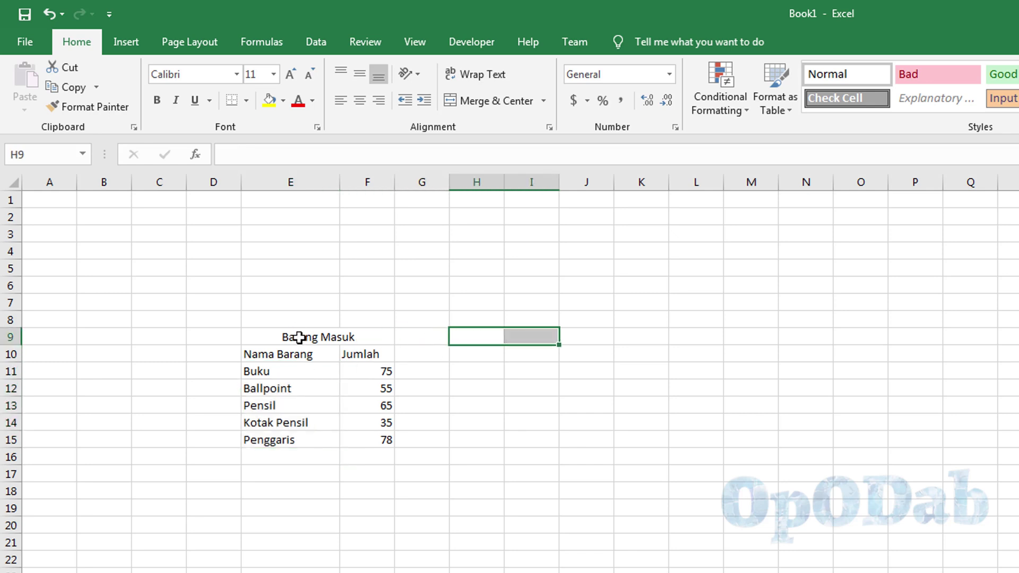
{"action": "left_click_drag", "start_coordinate": [299, 338], "coordinate": [332, 439]}
{"action": "key", "text": "ctrl+c"}
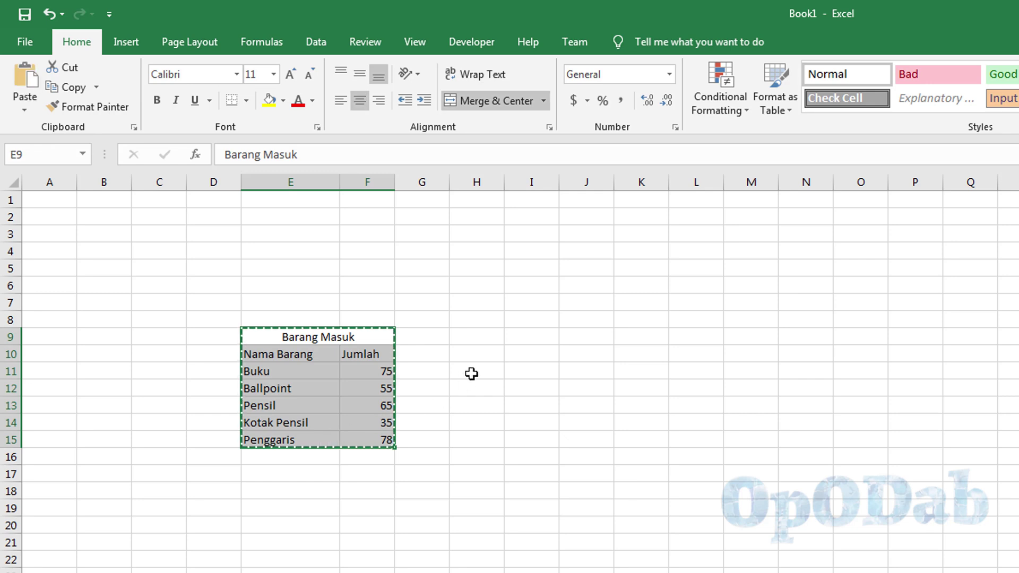
{"action": "left_click_drag", "start_coordinate": [467, 334], "coordinate": [554, 440]}
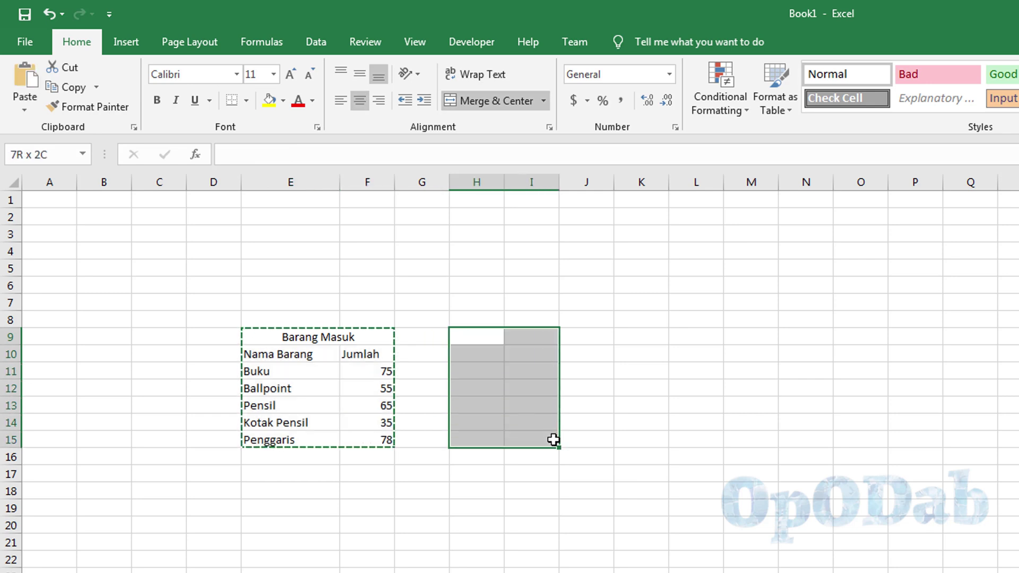
{"action": "key", "text": "ctrl+v"}
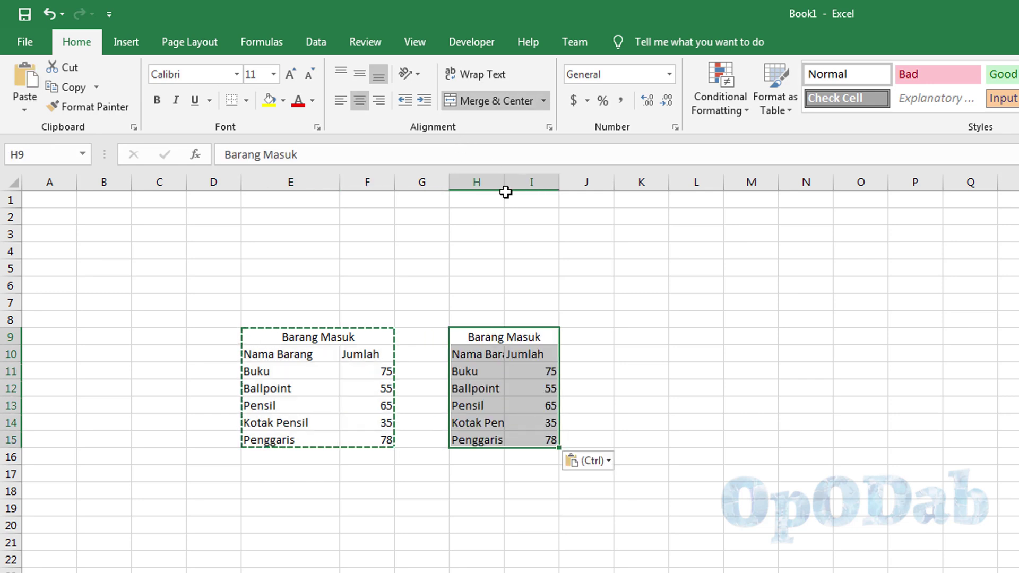
Widen column H and retitle the copied table 'Barang Keluar'
{"action": "left_click_drag", "start_coordinate": [505, 190], "coordinate": [537, 190]}
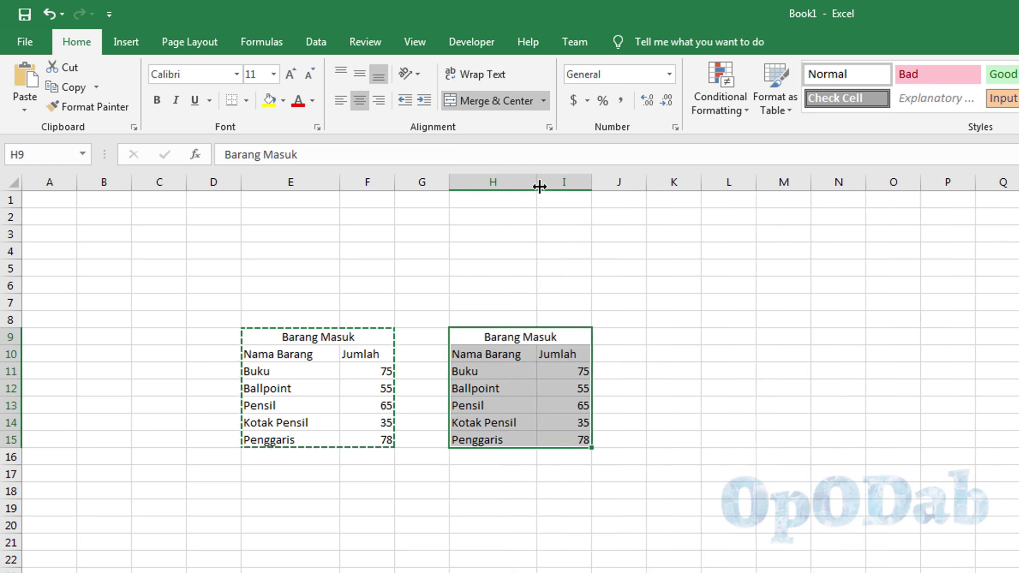
{"action": "left_click", "coordinate": [518, 340]}
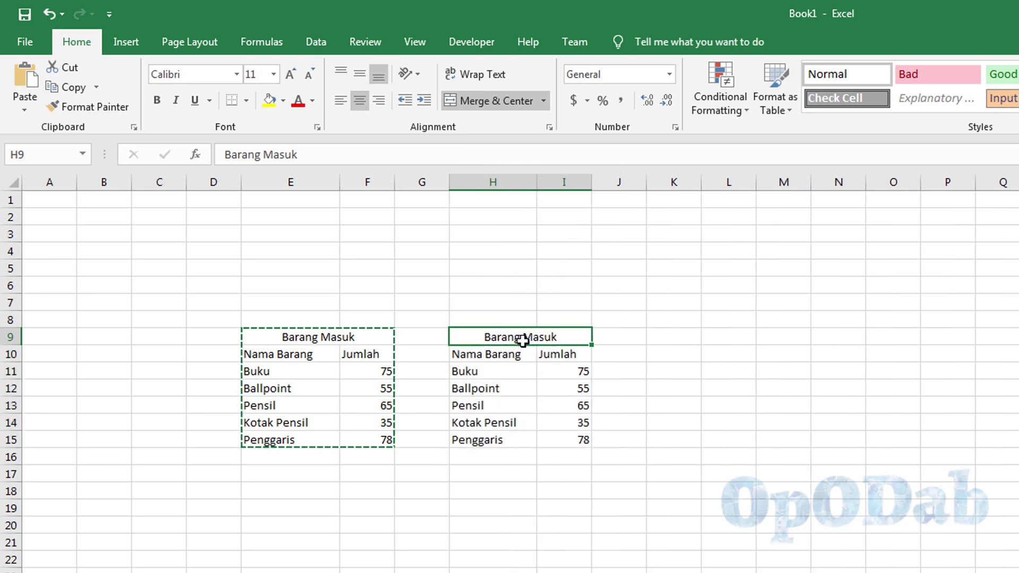
{"action": "type", "text": "Barang "}
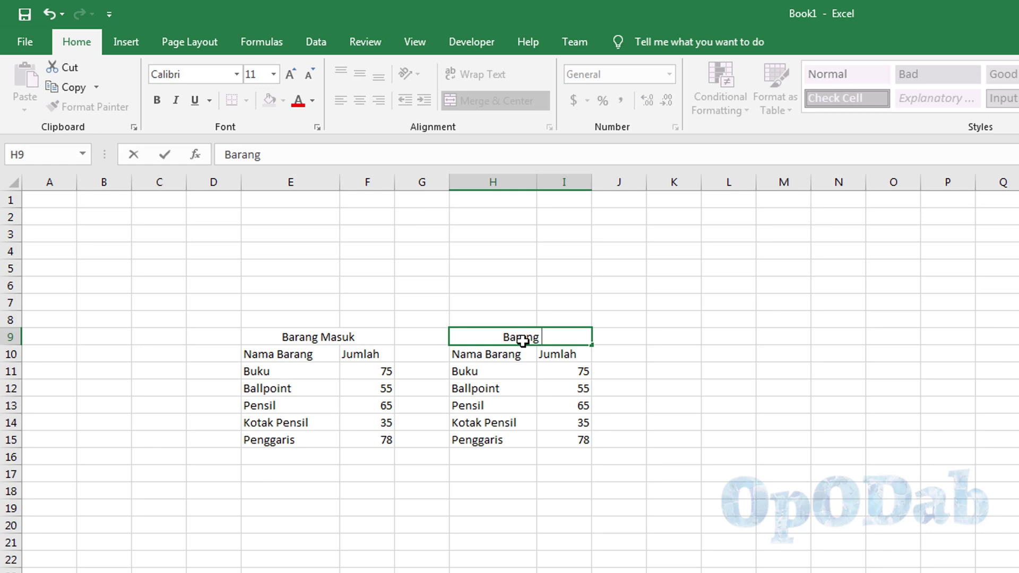
{"action": "type", "text": "Keluar"}
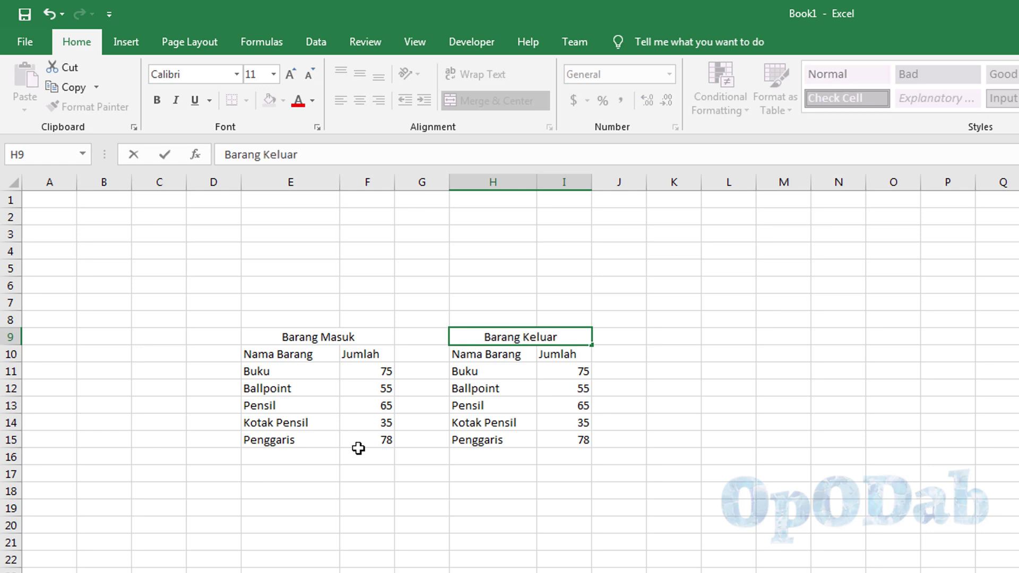
{"action": "left_click", "coordinate": [421, 457]}
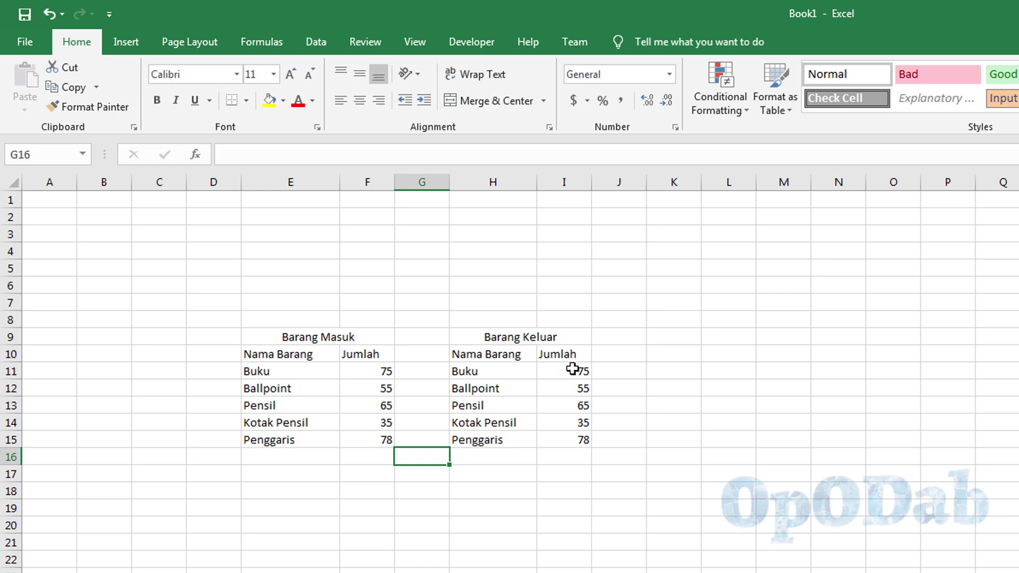
{"action": "left_click_drag", "start_coordinate": [572, 368], "coordinate": [576, 439]}
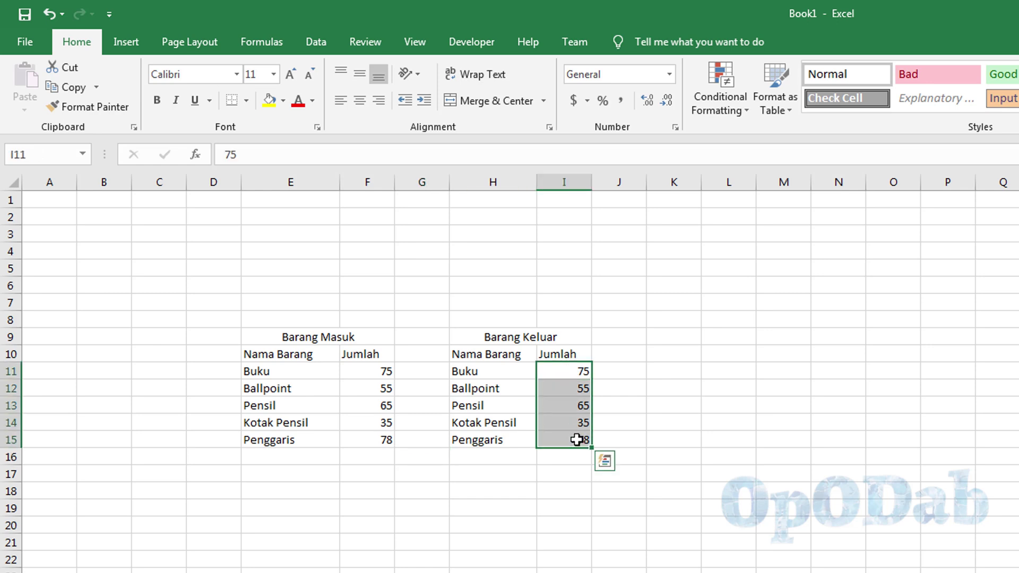
Replace the copied quantities in I11:I15 with 45, 35, 47, 15 and 66
{"action": "key", "text": "Delete"}
{"action": "key", "text": "Up"}
{"action": "key", "text": "Down"}
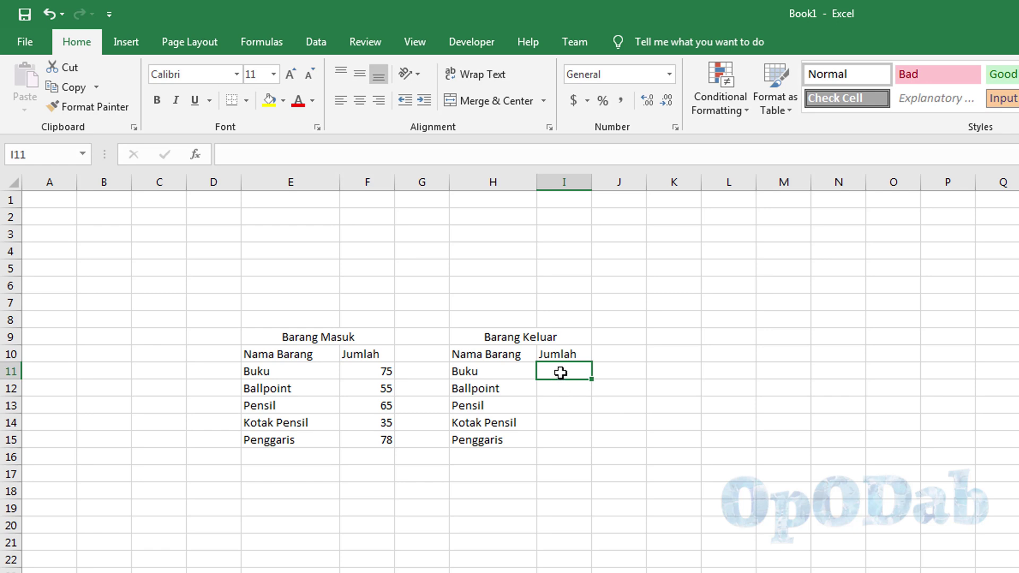
{"action": "type", "text": "45"}
{"action": "key", "text": "Return"}
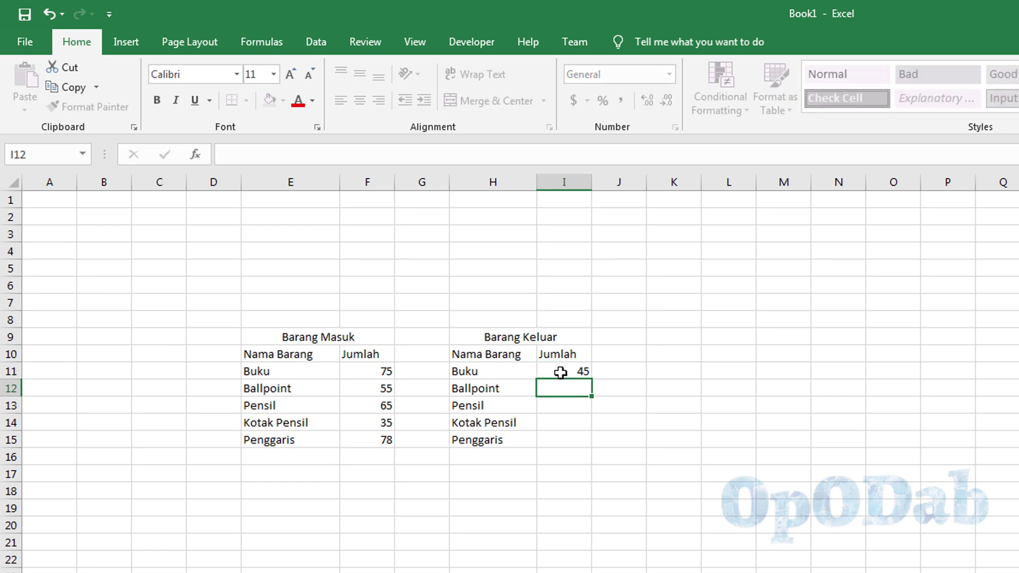
{"action": "type", "text": "35"}
{"action": "key", "text": "Return"}
{"action": "type", "text": "47"}
{"action": "key", "text": "Return"}
{"action": "type", "text": "15"}
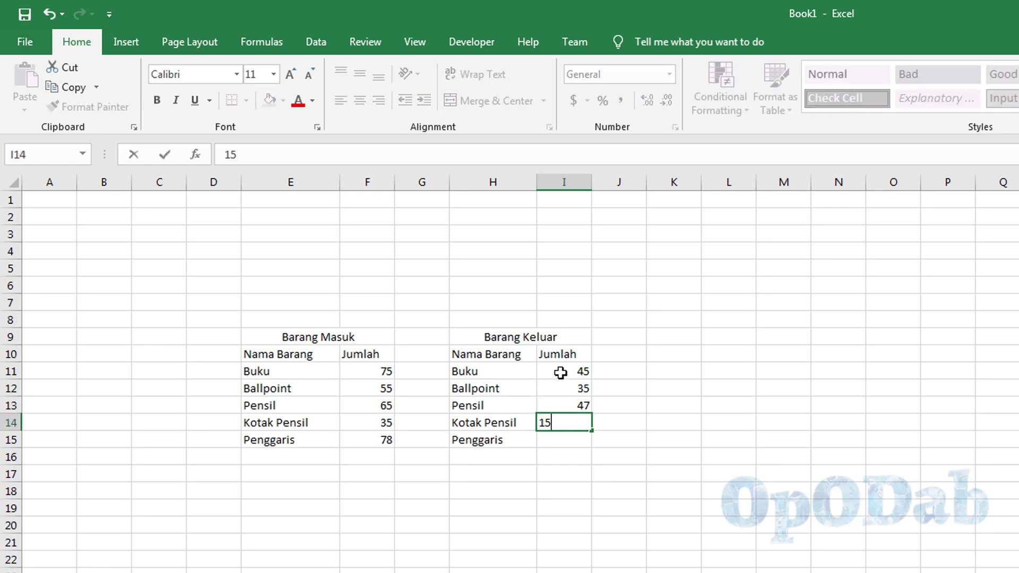
{"action": "key", "text": "Return"}
{"action": "type", "text": "66"}
{"action": "key", "text": "Return"}
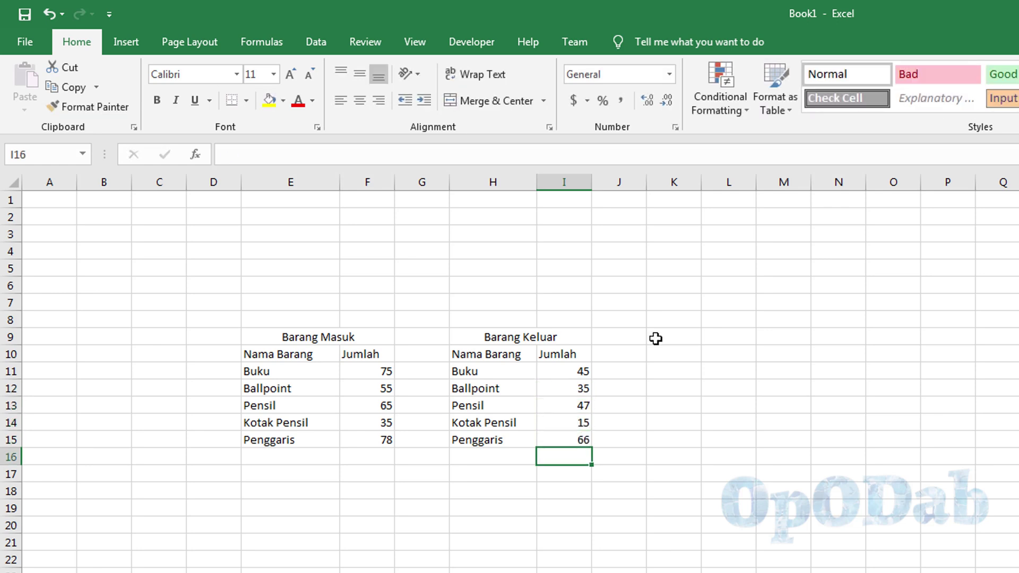
Paste a copy of the table at K9, title it 'Stok barang', and clear its quantities
{"action": "left_click_drag", "start_coordinate": [656, 338], "coordinate": [732, 441]}
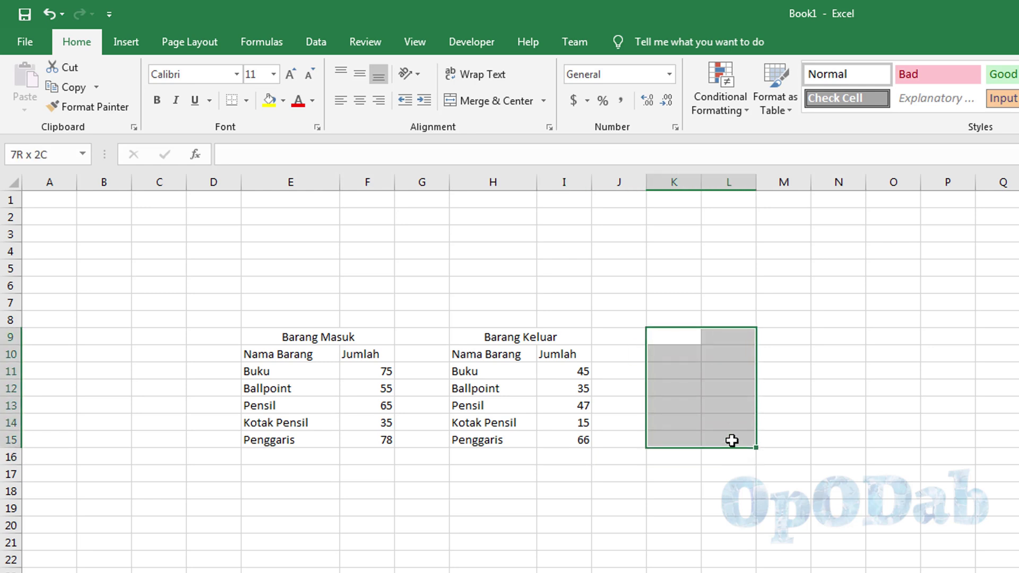
{"action": "left_click", "coordinate": [687, 333]}
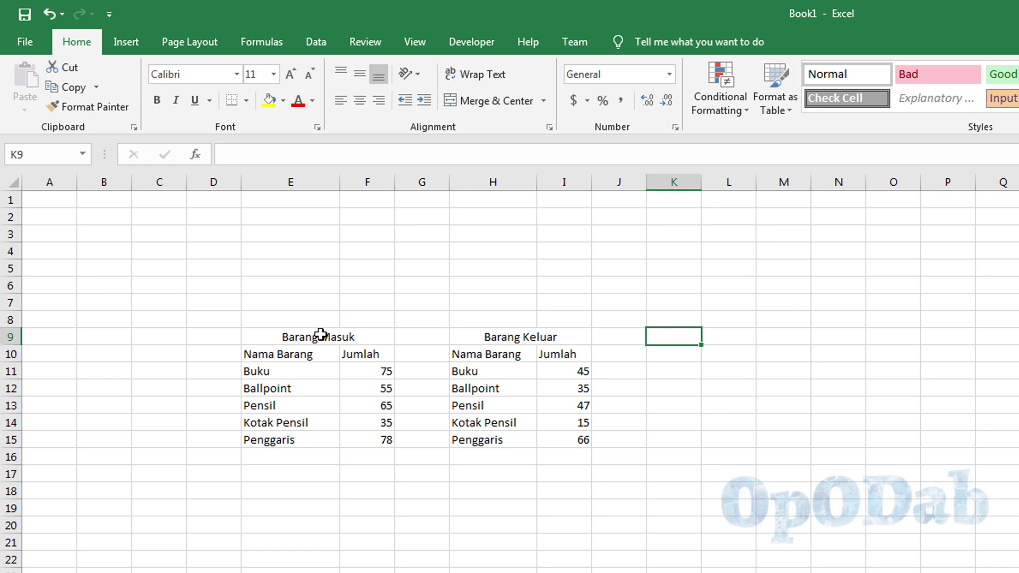
{"action": "left_click_drag", "start_coordinate": [321, 334], "coordinate": [387, 440]}
{"action": "key", "text": "ctrl+c"}
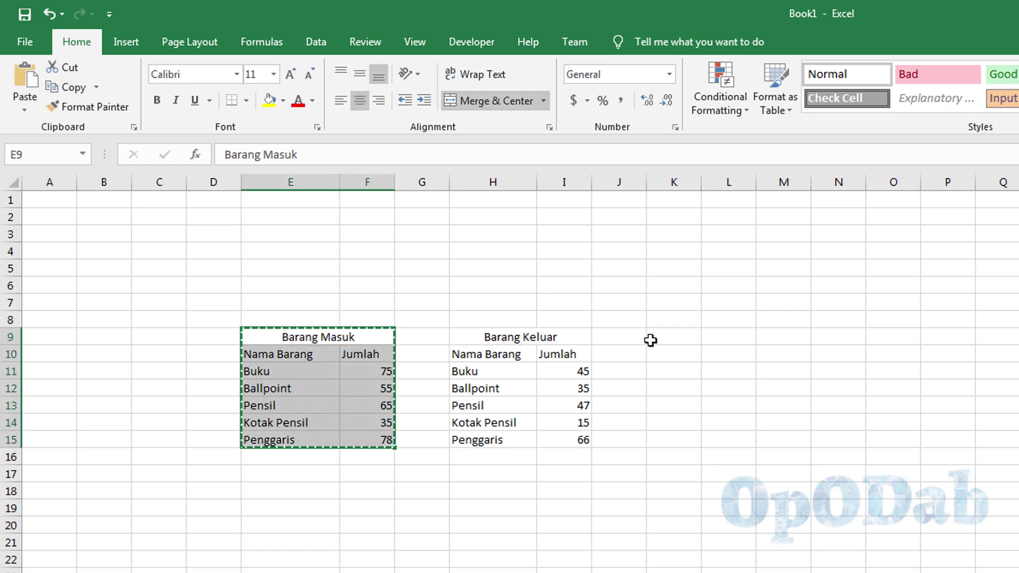
{"action": "left_click", "coordinate": [651, 340]}
{"action": "key", "text": "ctrl+v"}
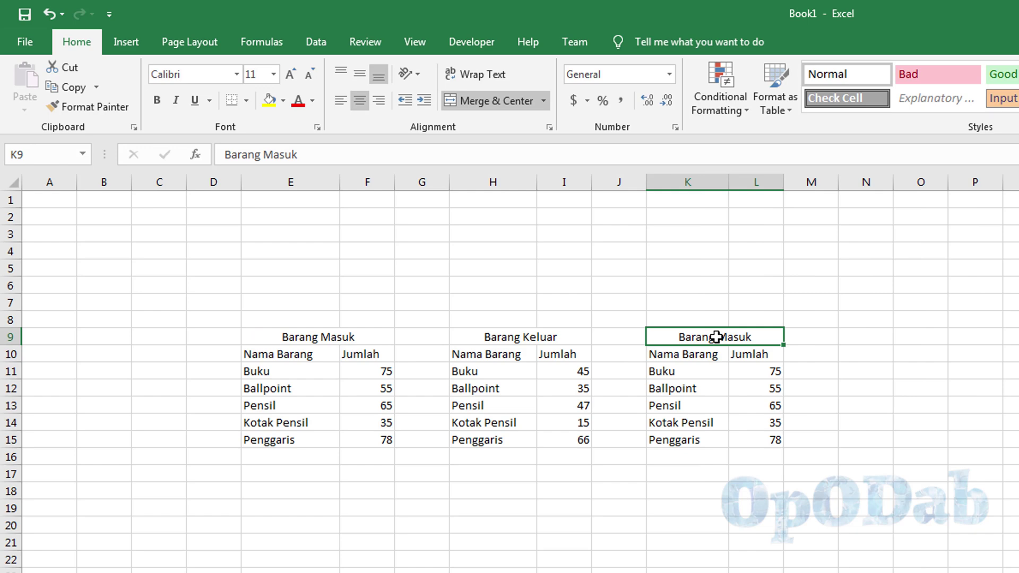
{"action": "type", "text": "Stok bara"}
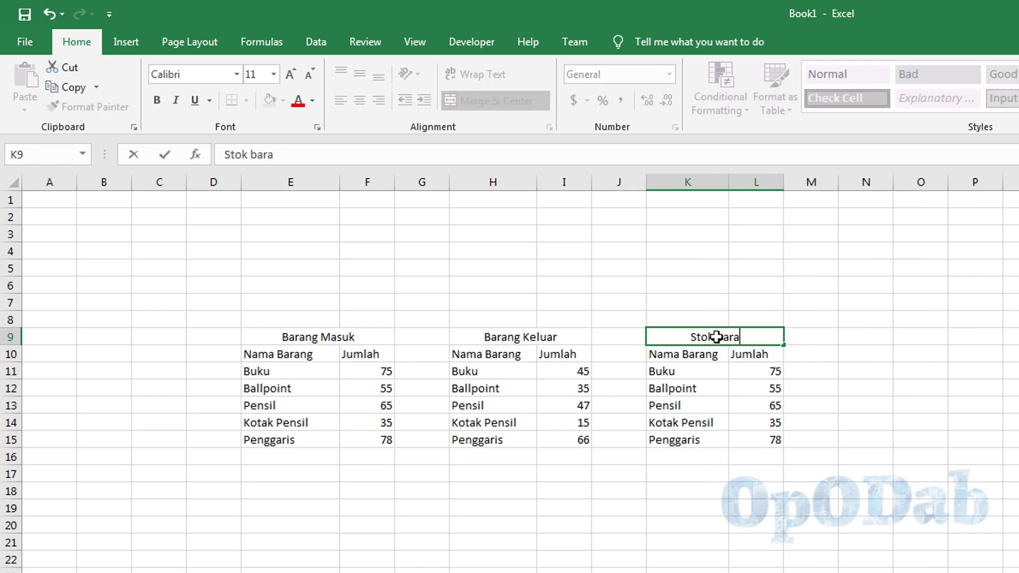
{"action": "type", "text": "ng"}
{"action": "left_click_drag", "start_coordinate": [764, 373], "coordinate": [752, 445]}
{"action": "key", "text": "Delete"}
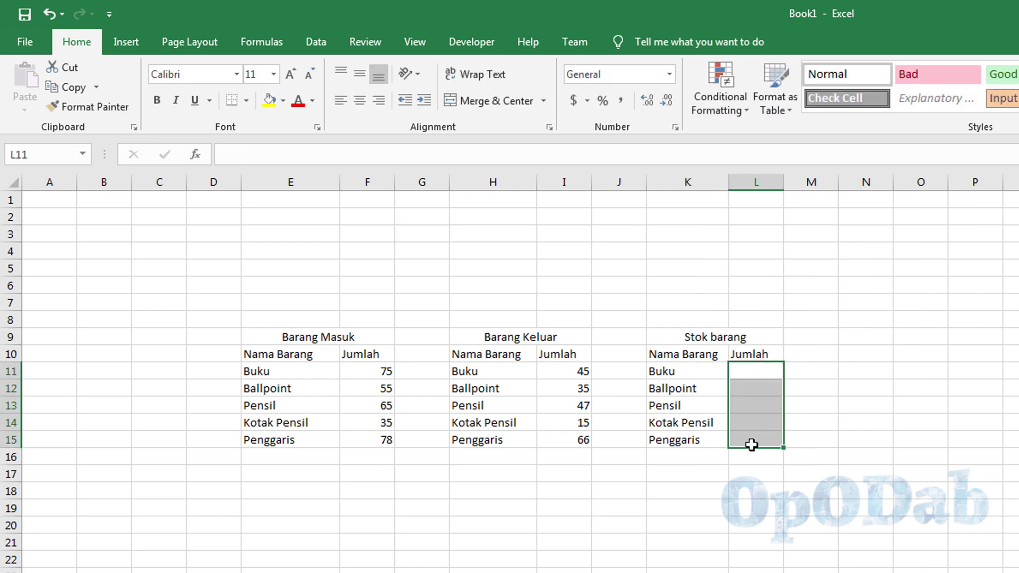
Merge spacer cells J9:J15, then select G9:G15 for merging
{"action": "left_click_drag", "start_coordinate": [610, 336], "coordinate": [618, 444]}
{"action": "left_click", "coordinate": [488, 101]}
{"action": "left_click_drag", "start_coordinate": [422, 335], "coordinate": [409, 445]}
Merge spacer column G cells and select row 8 from column E to L
{"action": "left_click", "coordinate": [471, 106]}
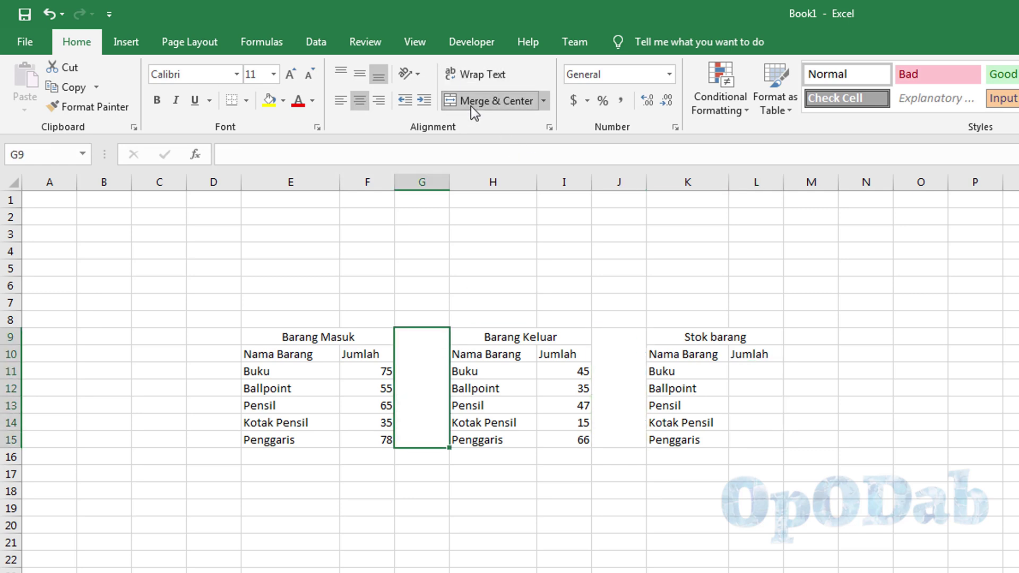
{"action": "left_click", "coordinate": [339, 331]}
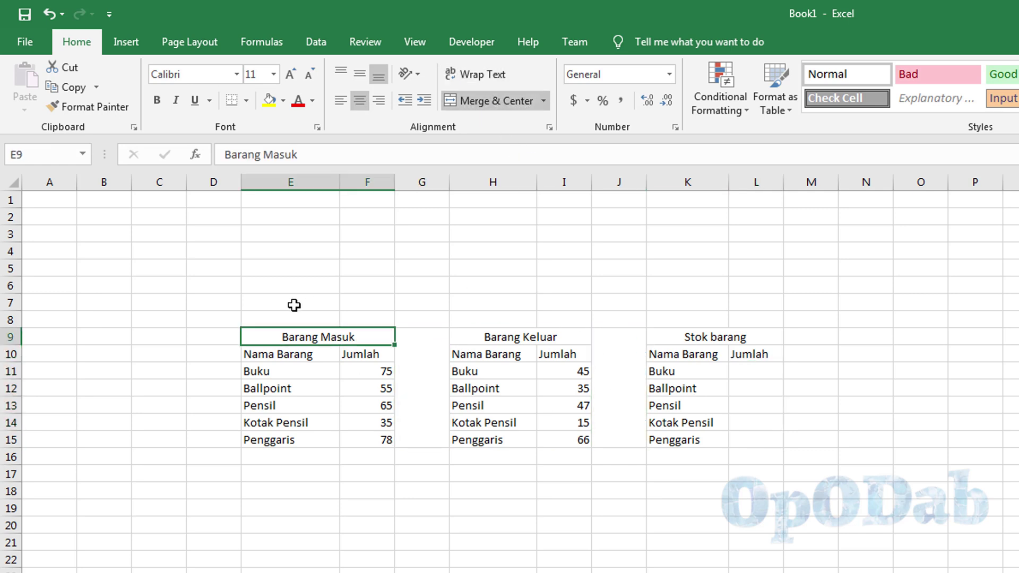
{"action": "left_click_drag", "start_coordinate": [294, 317], "coordinate": [650, 317]}
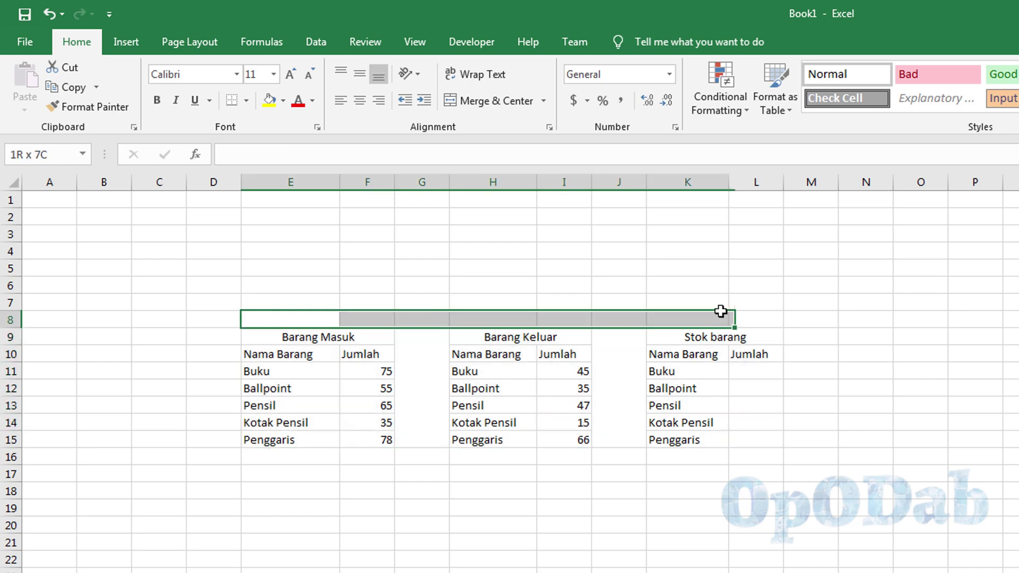
{"action": "left_click_drag", "start_coordinate": [316, 319], "coordinate": [754, 318]}
{"action": "left_click", "coordinate": [290, 537]}
{"action": "mouse_move", "coordinate": [261, 316]}
{"action": "left_mouse_down"}
{"action": "mouse_move", "coordinate": [694, 297]}
{"action": "mouse_move", "coordinate": [754, 318]}
{"action": "left_mouse_up"}
Merge-centre row 8 and title it 'Contoh Inventory Stok Barang'
{"action": "left_click", "coordinate": [491, 94]}
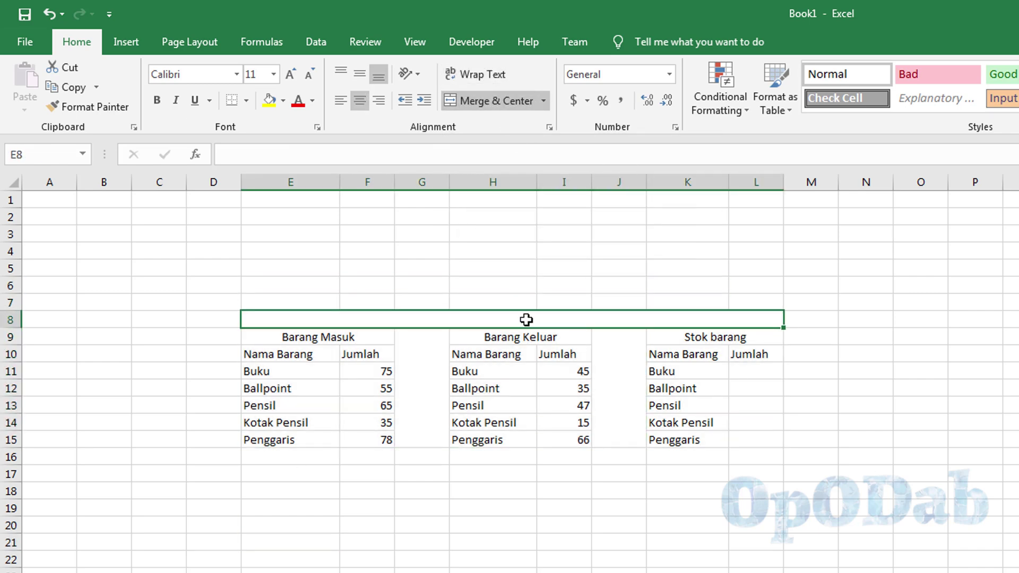
{"action": "type", "text": "Contoh Invre"}
{"action": "key", "text": "BackSpace"}
{"action": "key", "text": "BackSpace"}
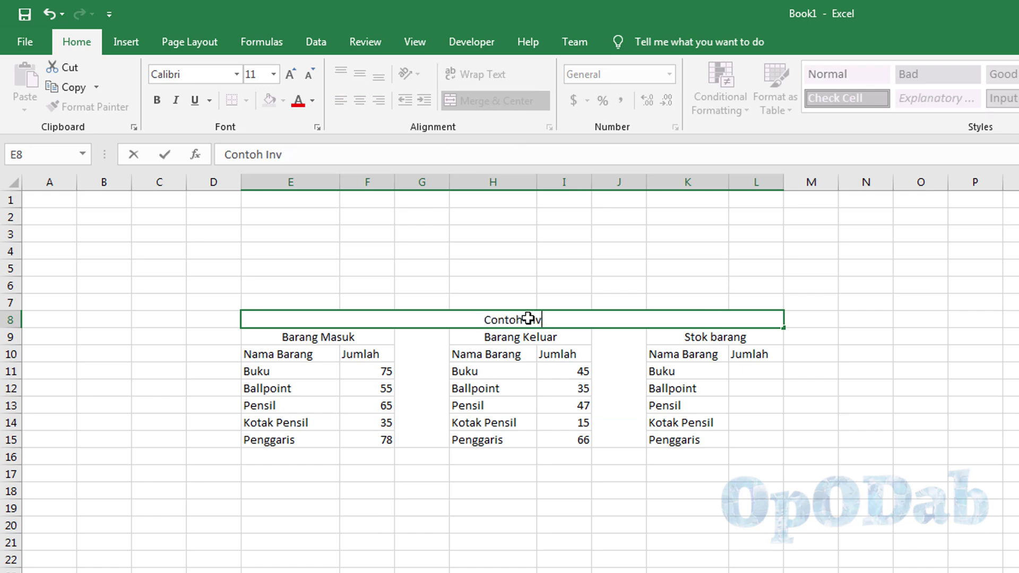
{"action": "type", "text": "entory Stok Barang"}
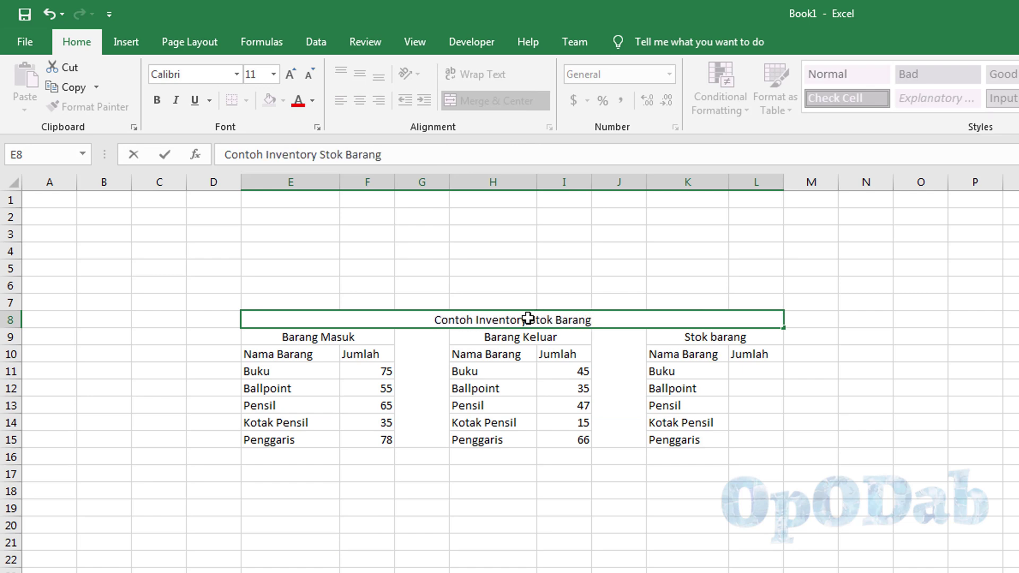
{"action": "key", "text": "Return"}
{"action": "left_click", "coordinate": [527, 326]}
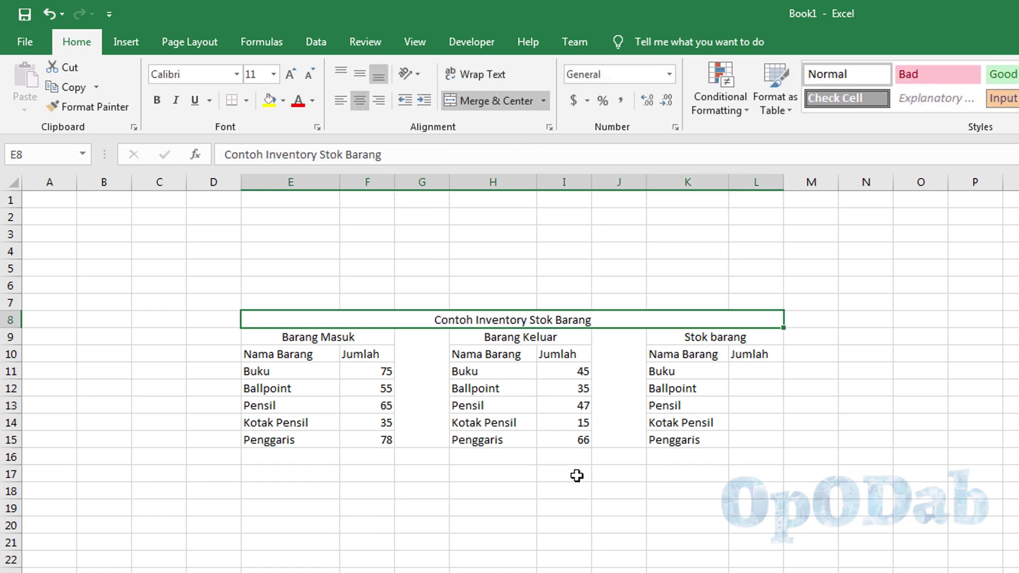
{"action": "left_click", "coordinate": [746, 375]}
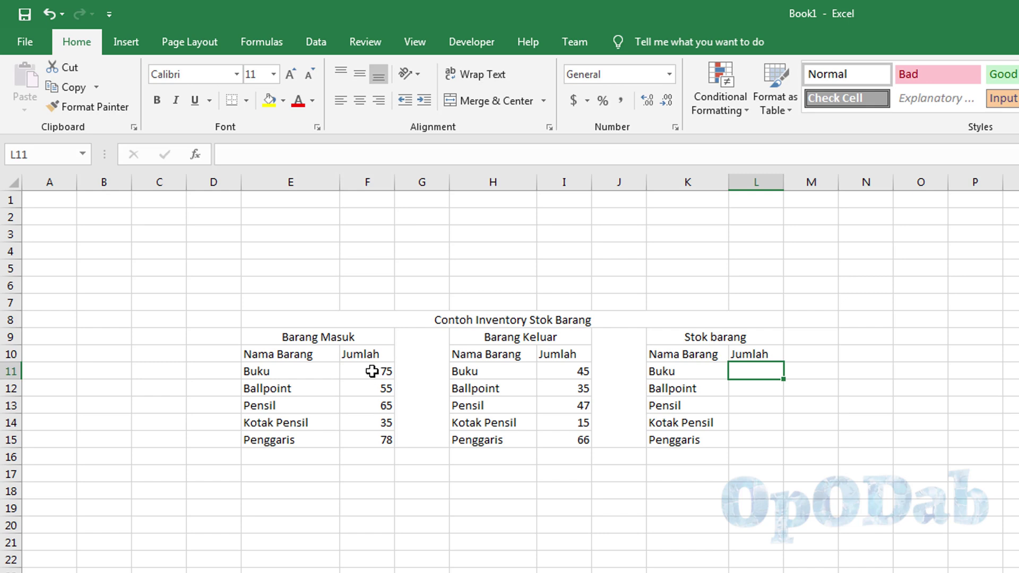
{"action": "left_click", "coordinate": [372, 371]}
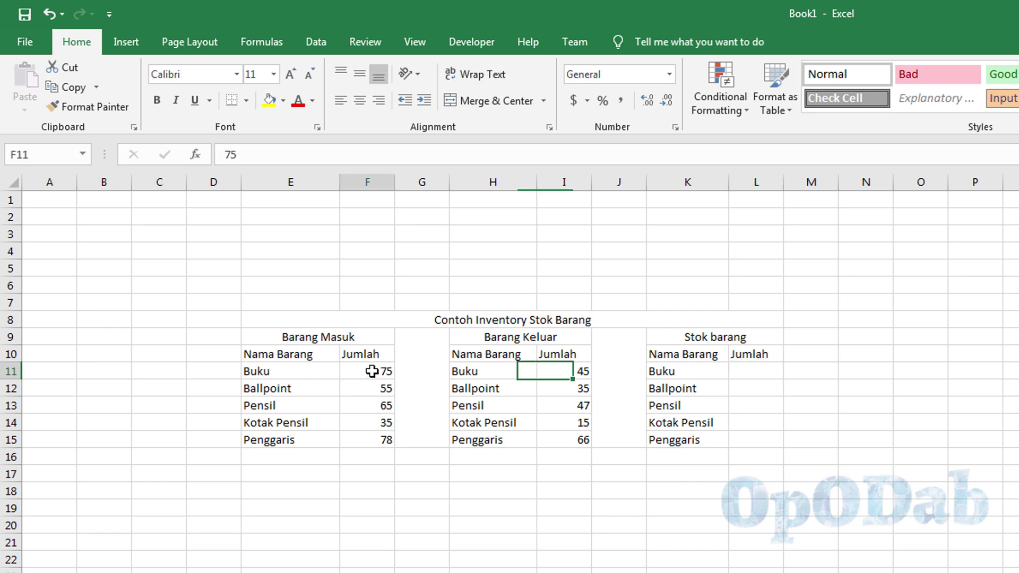
{"action": "left_click", "coordinate": [568, 375]}
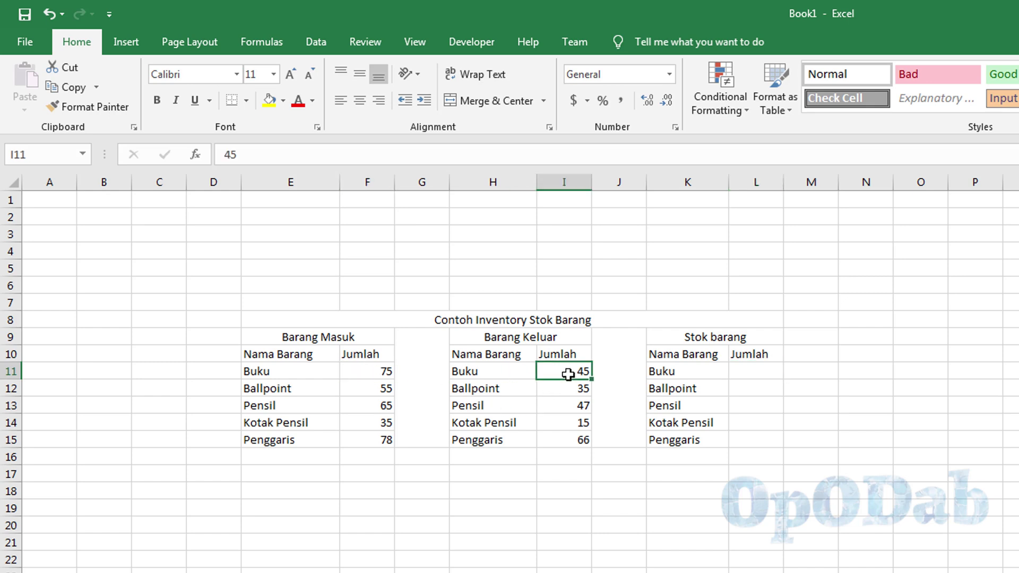
{"action": "left_click", "coordinate": [741, 370]}
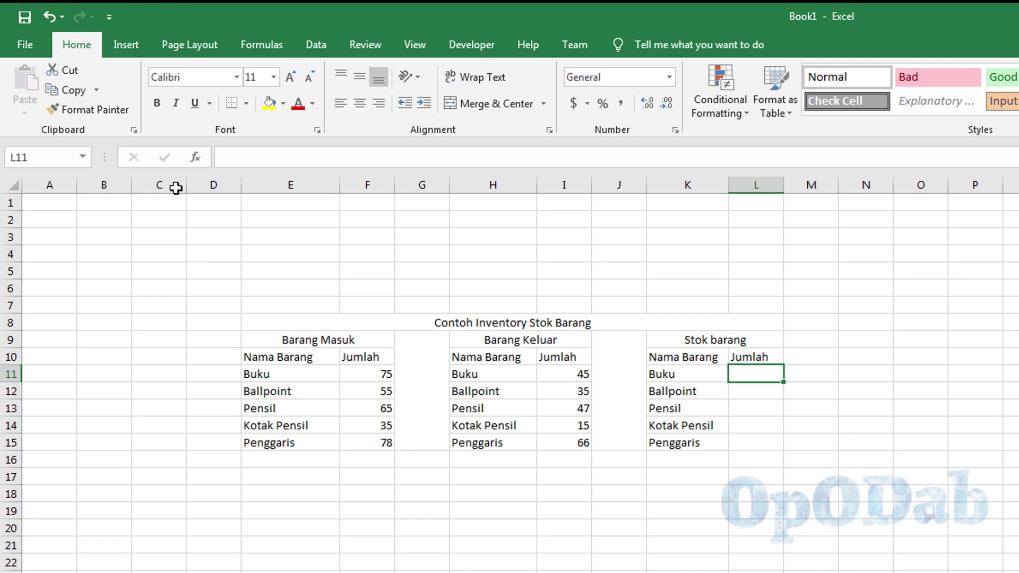
{"action": "left_click", "coordinate": [272, 47]}
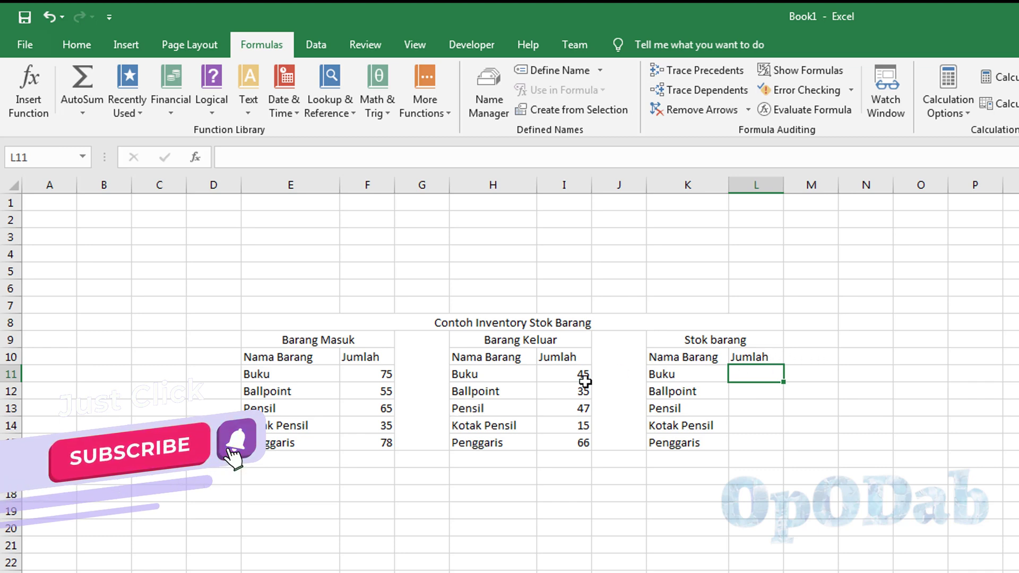
Enter =F11-I11 in the Buku stock cell L11, giving 30
{"action": "left_click", "coordinate": [77, 45]}
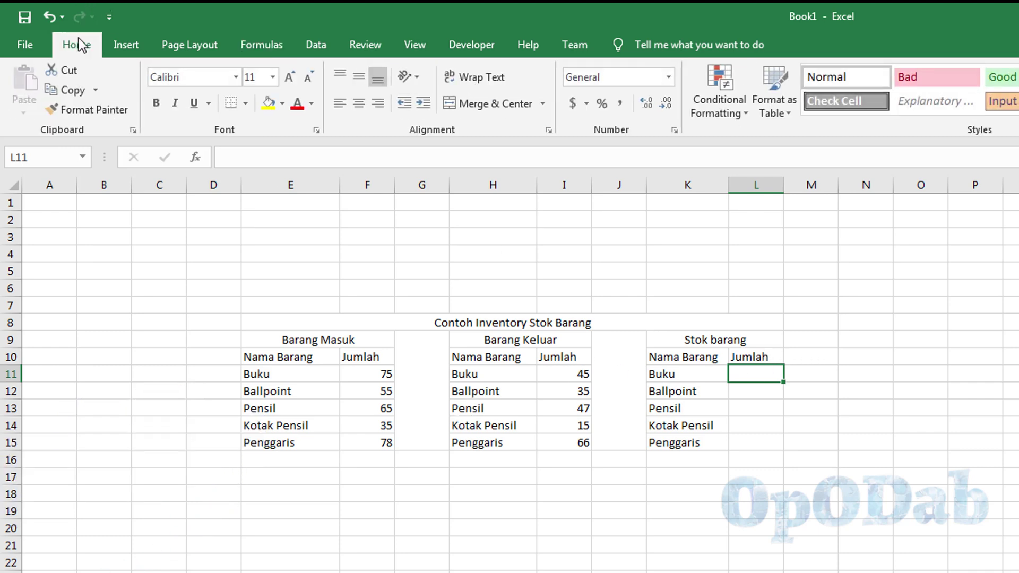
{"action": "type", "text": "="}
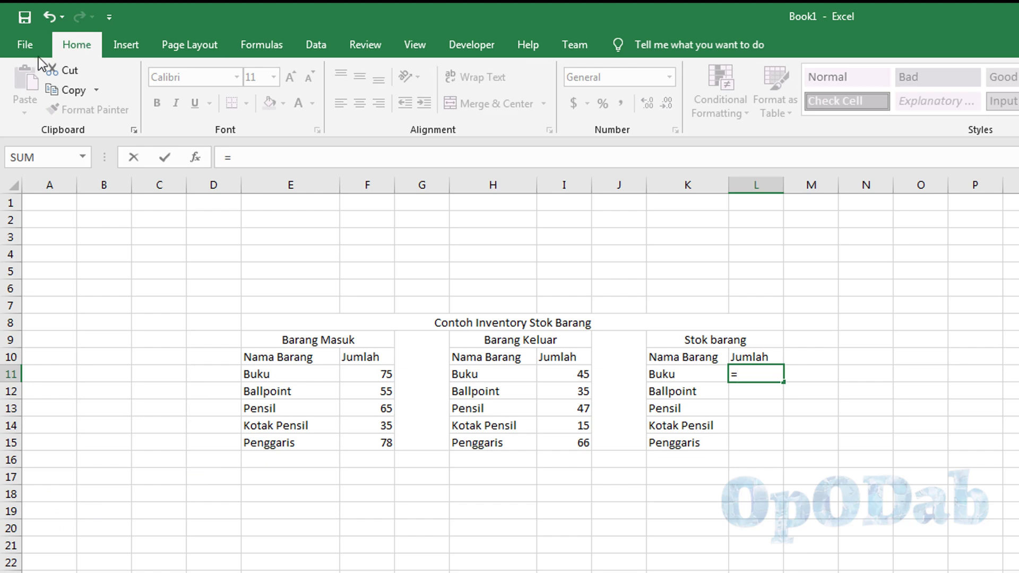
{"action": "left_click", "coordinate": [365, 374]}
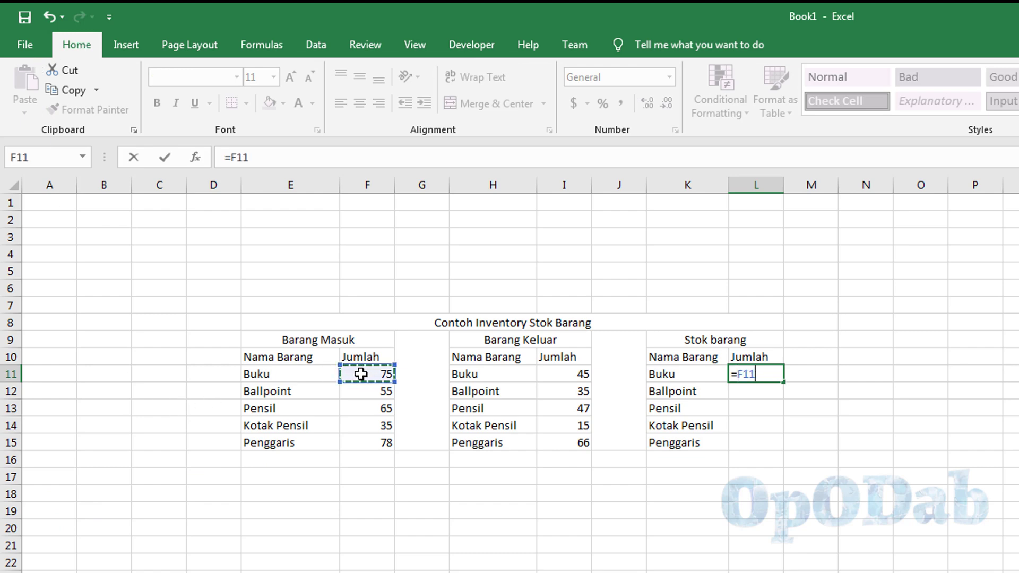
{"action": "type", "text": "-"}
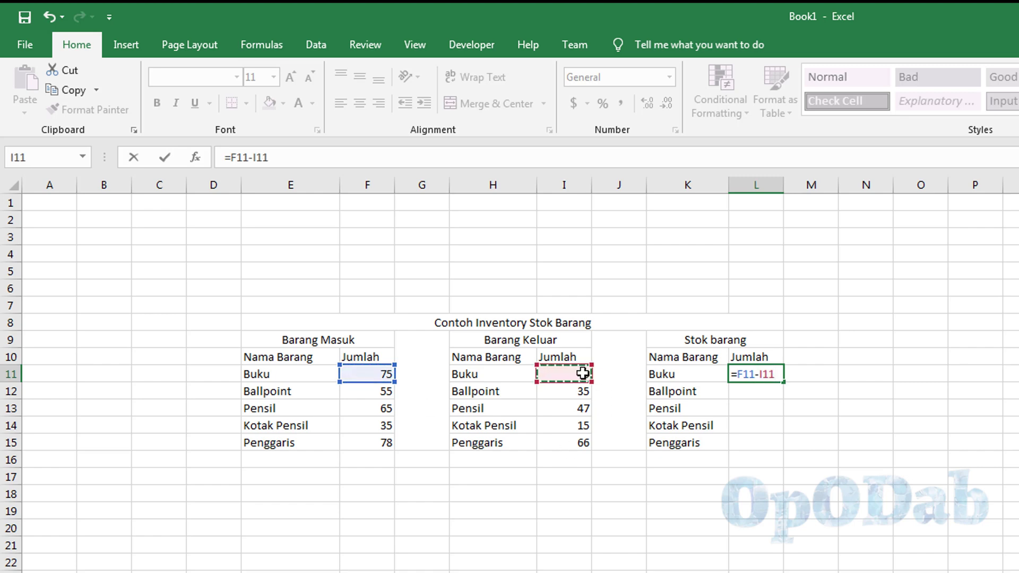
{"action": "key", "text": "Return"}
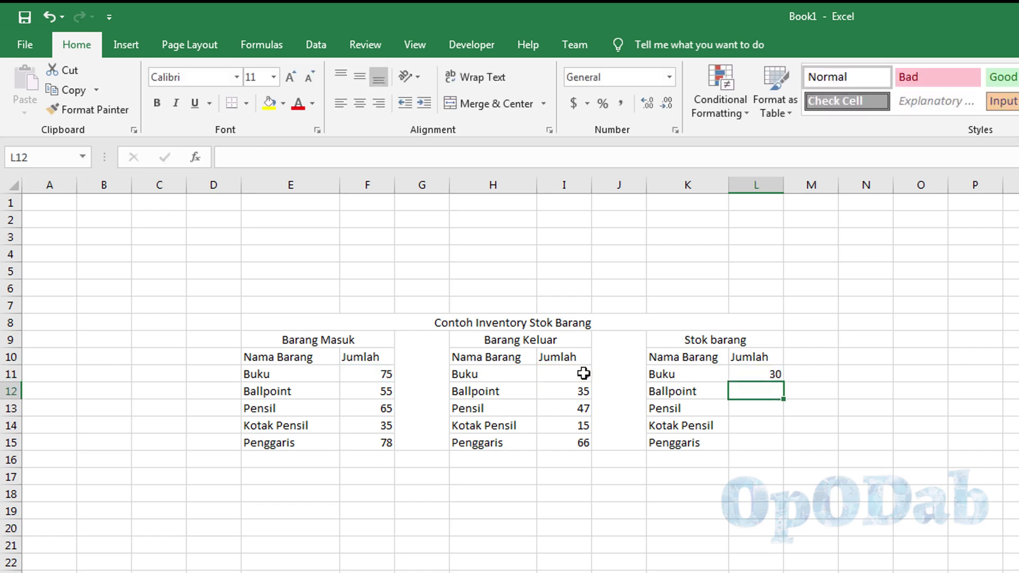
{"action": "left_click", "coordinate": [761, 373]}
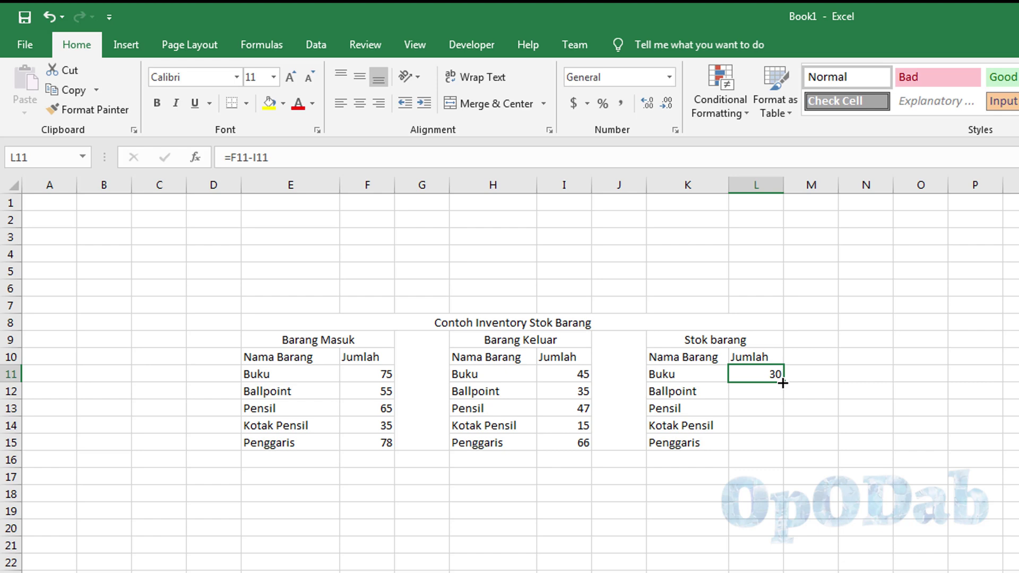
Fill the stock formula down to L15 and check the results 20, 18, 20 and 12
{"action": "left_click_drag", "start_coordinate": [783, 383], "coordinate": [773, 452]}
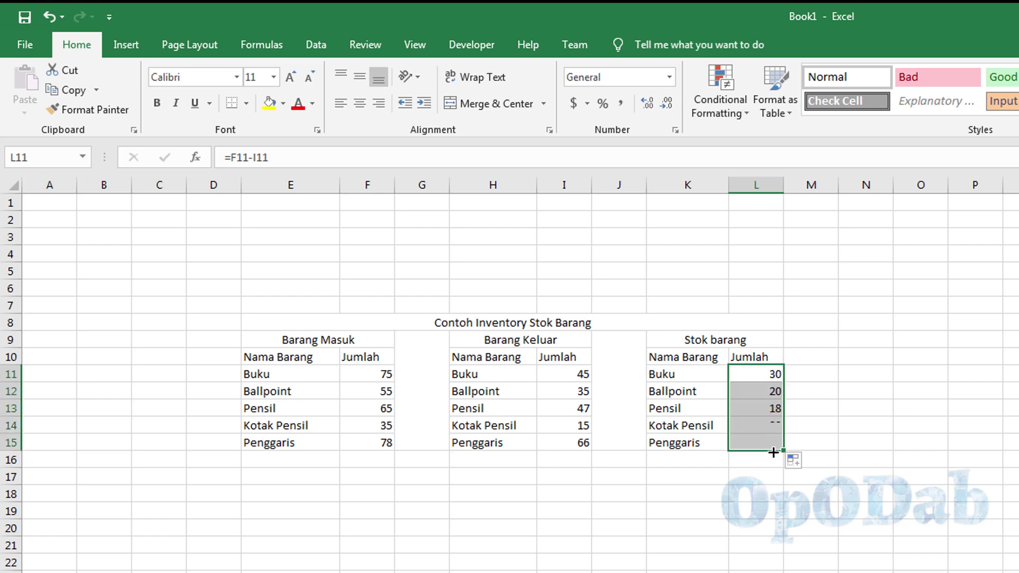
{"action": "left_click", "coordinate": [726, 481]}
{"action": "left_click", "coordinate": [756, 392]}
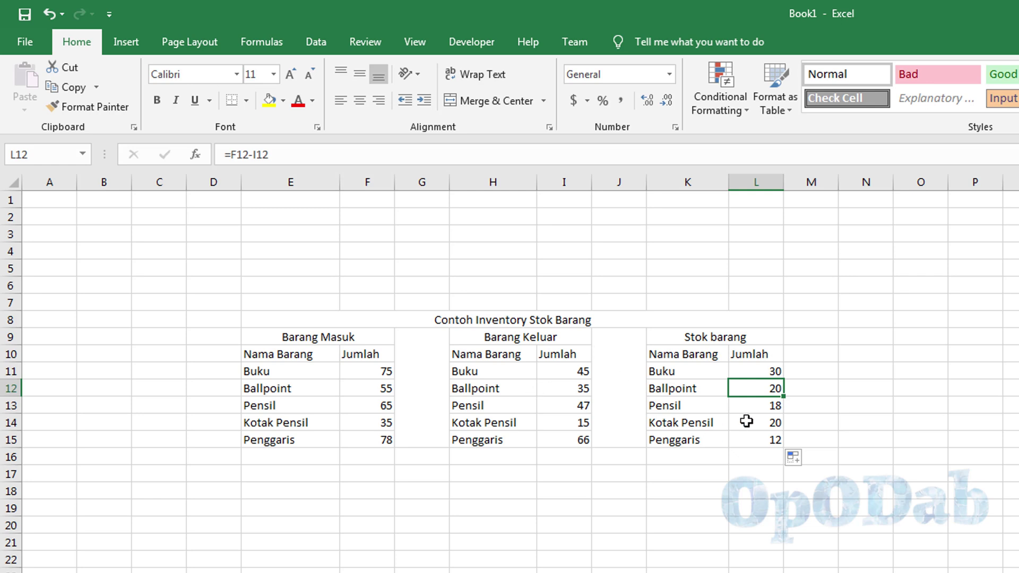
{"action": "left_click", "coordinate": [767, 373]}
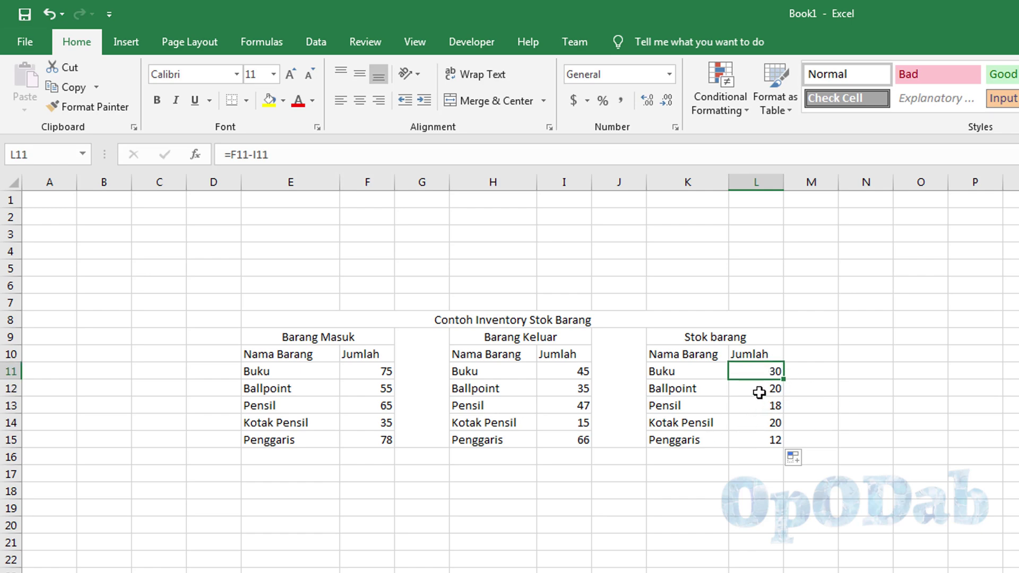
{"action": "left_click", "coordinate": [765, 388]}
{"action": "left_click", "coordinate": [769, 406]}
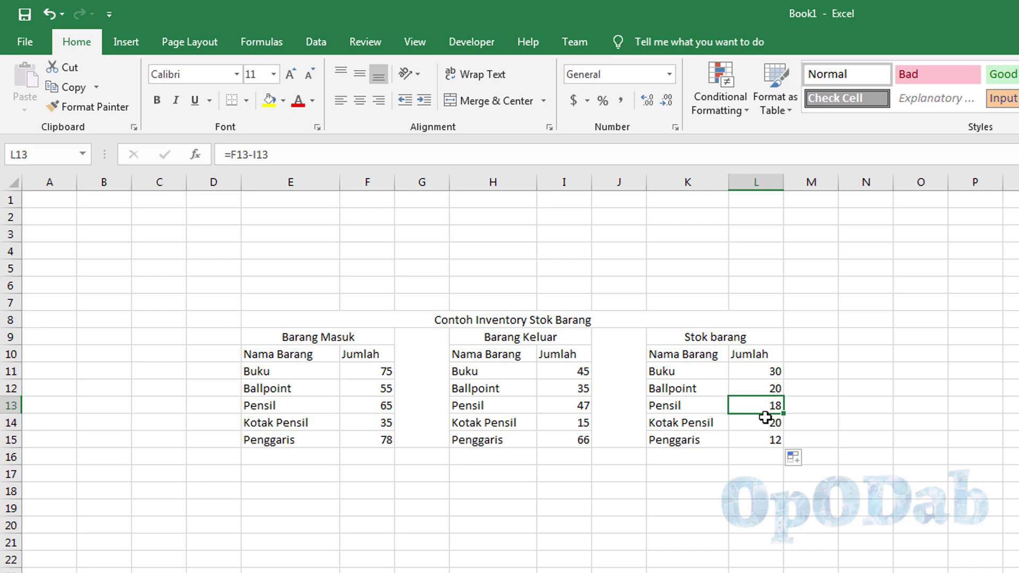
{"action": "left_click", "coordinate": [768, 424]}
{"action": "left_click", "coordinate": [766, 438]}
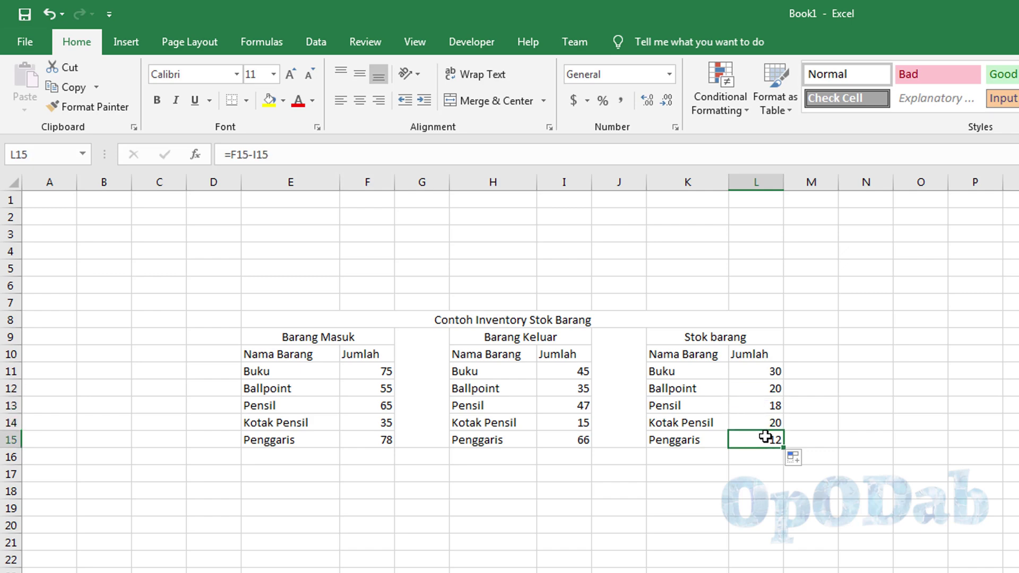
Prefix the third table's heading with 'Sisa' so it reads 'Sisa Stok barang'
{"action": "left_click", "coordinate": [678, 331]}
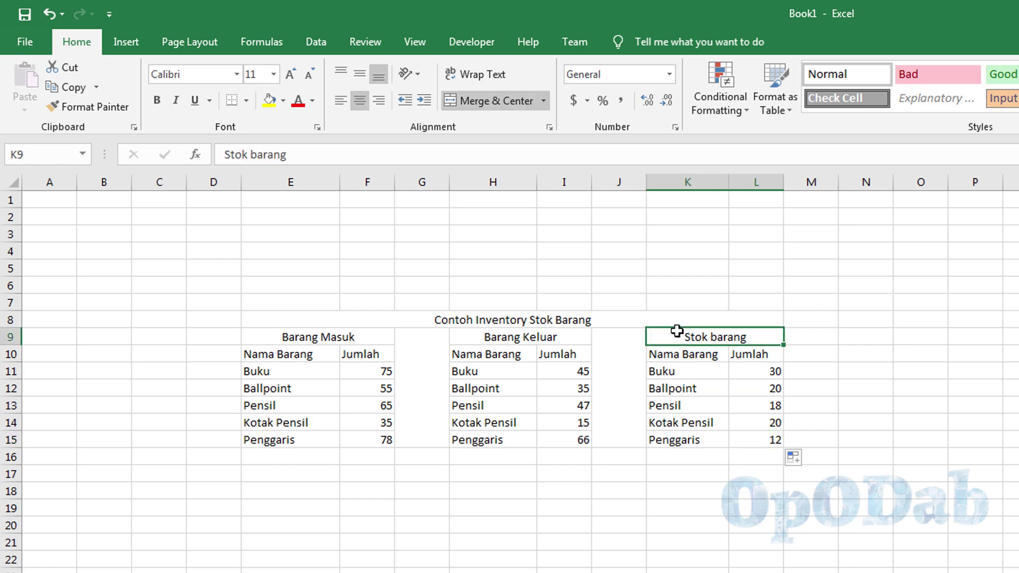
{"action": "left_click", "coordinate": [229, 151]}
{"action": "type", "text": "Sisa"}
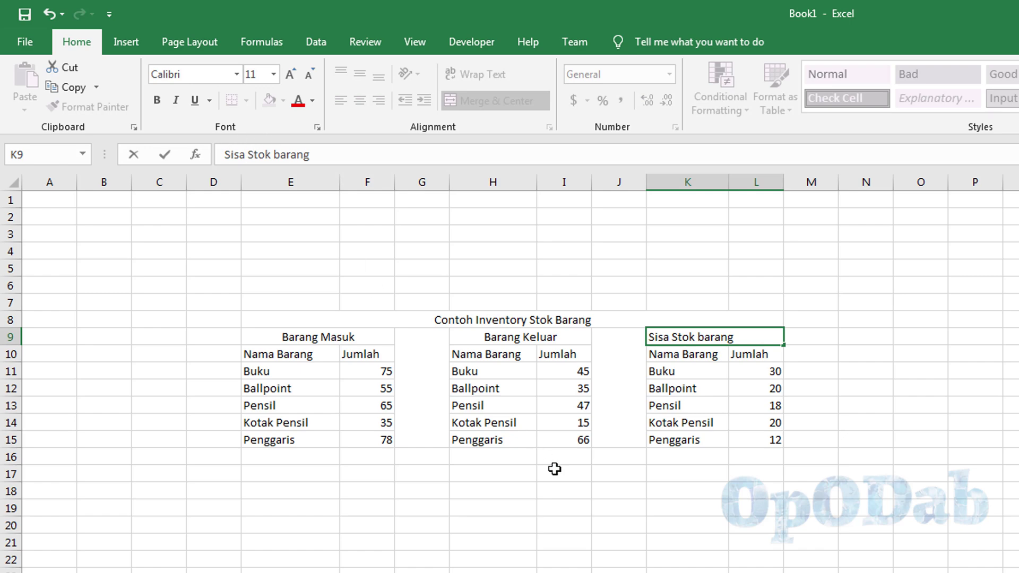
{"action": "key", "text": "Return"}
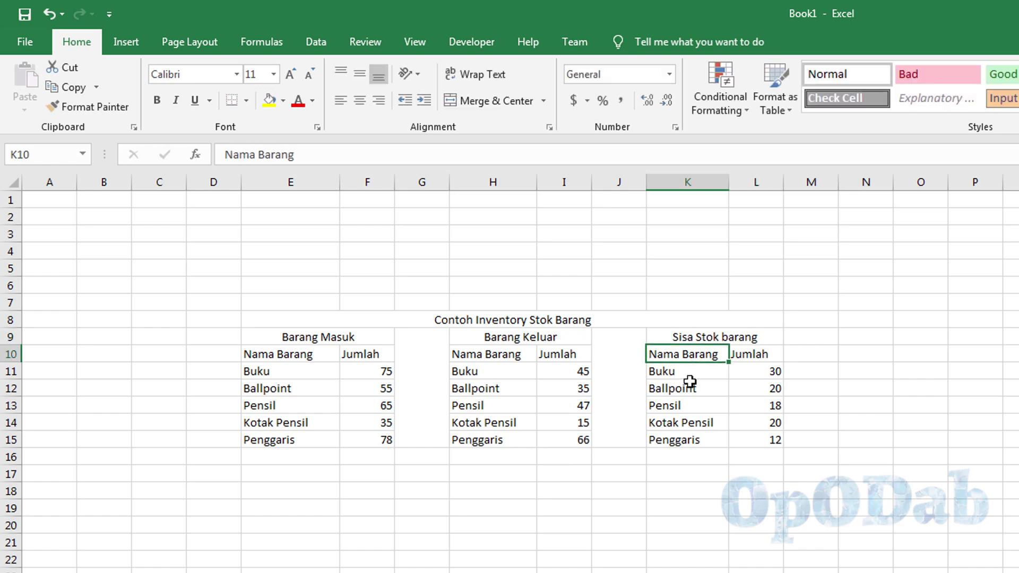
{"action": "left_click", "coordinate": [299, 338]}
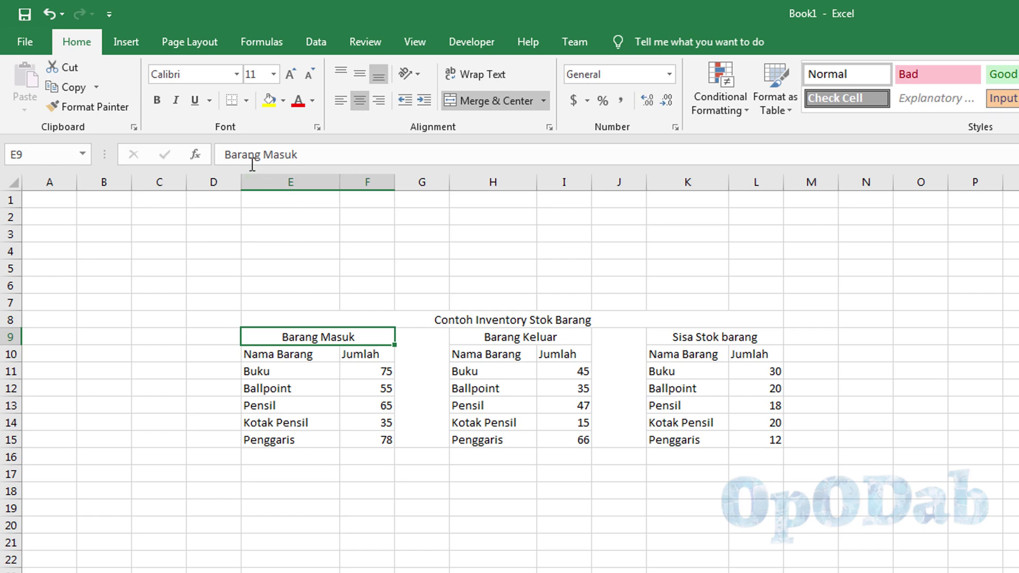
{"action": "left_click", "coordinate": [759, 369]}
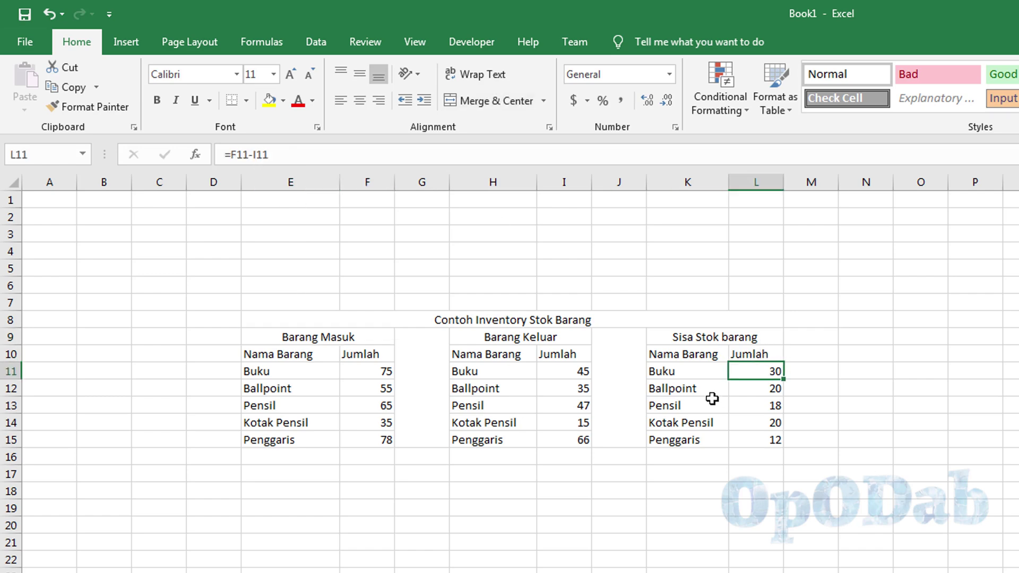
{"action": "left_click", "coordinate": [385, 370]}
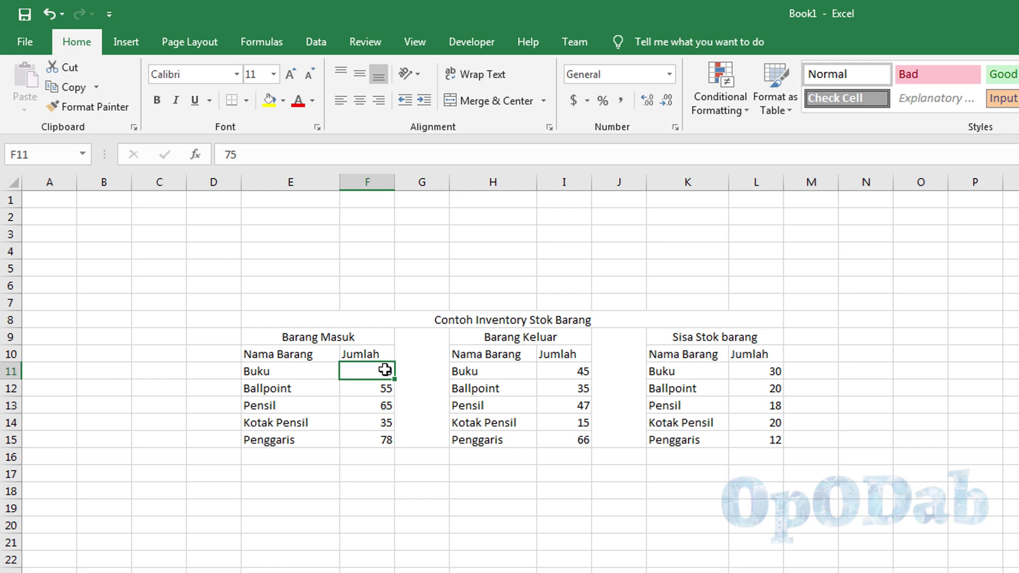
Change the Buku and Ballpoint incoming amounts to 85 and 65
{"action": "type", "text": "85"}
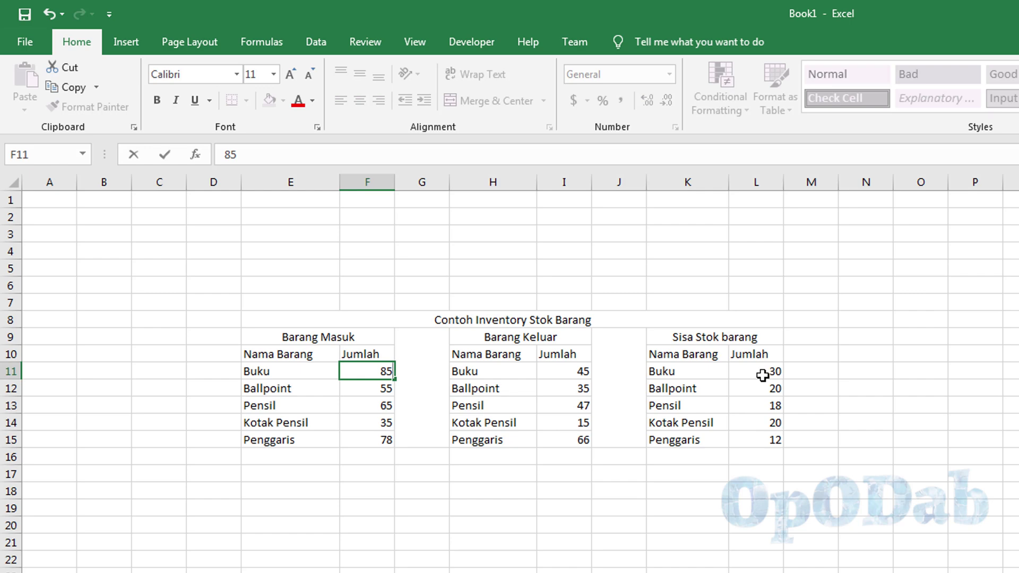
{"action": "key", "text": "Return"}
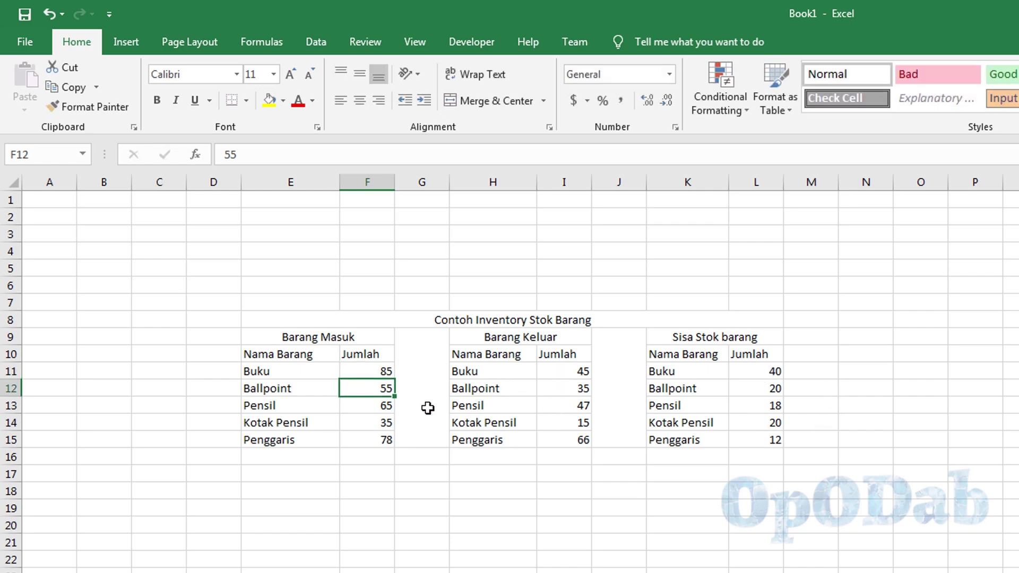
{"action": "type", "text": "65"}
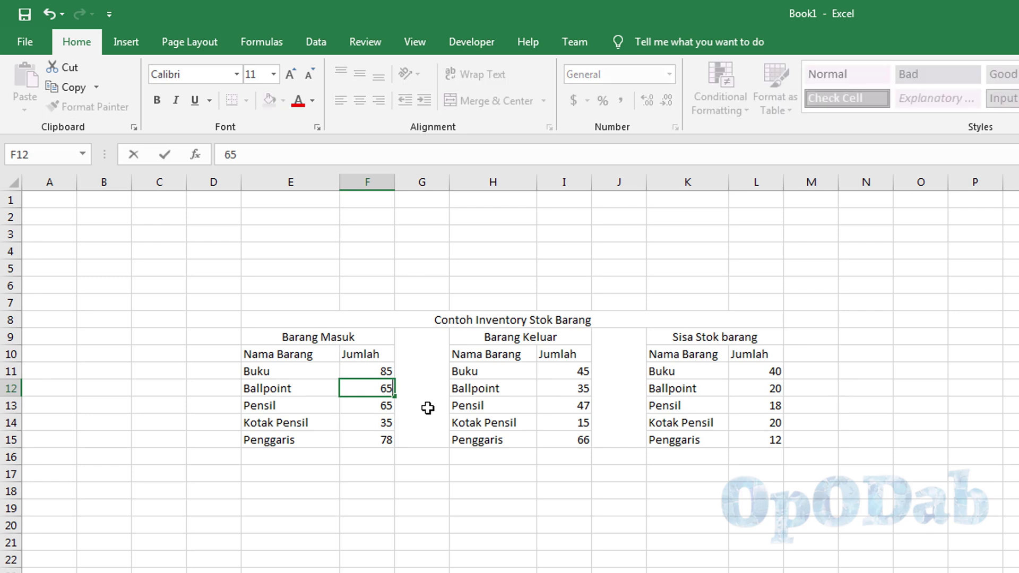
{"action": "key", "text": "Return"}
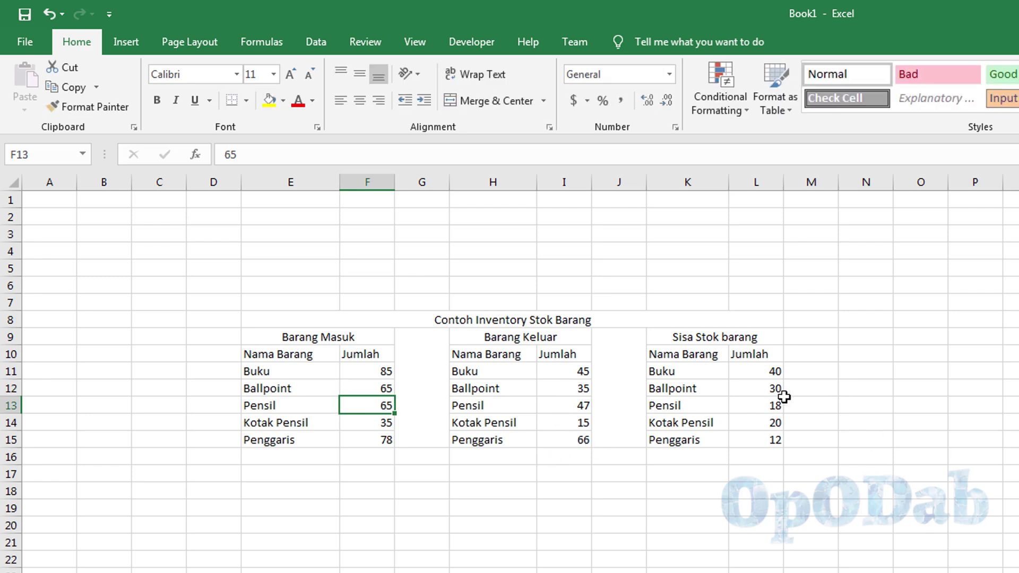
Set Buku and Ballpoint outgoing to 48 and 42, confirming stock recalculates to 37 and 23
{"action": "left_click", "coordinate": [583, 373]}
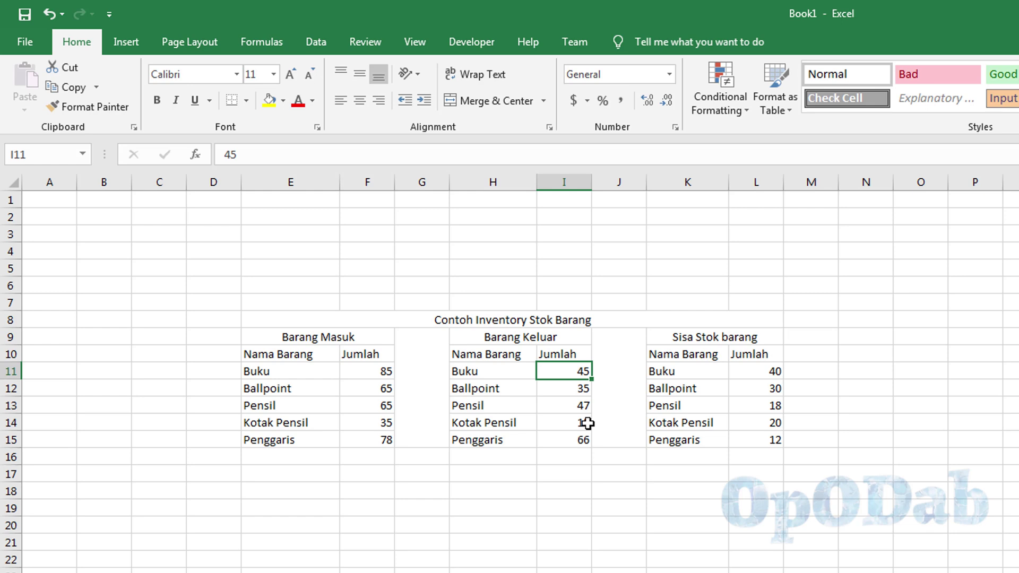
{"action": "type", "text": "48"}
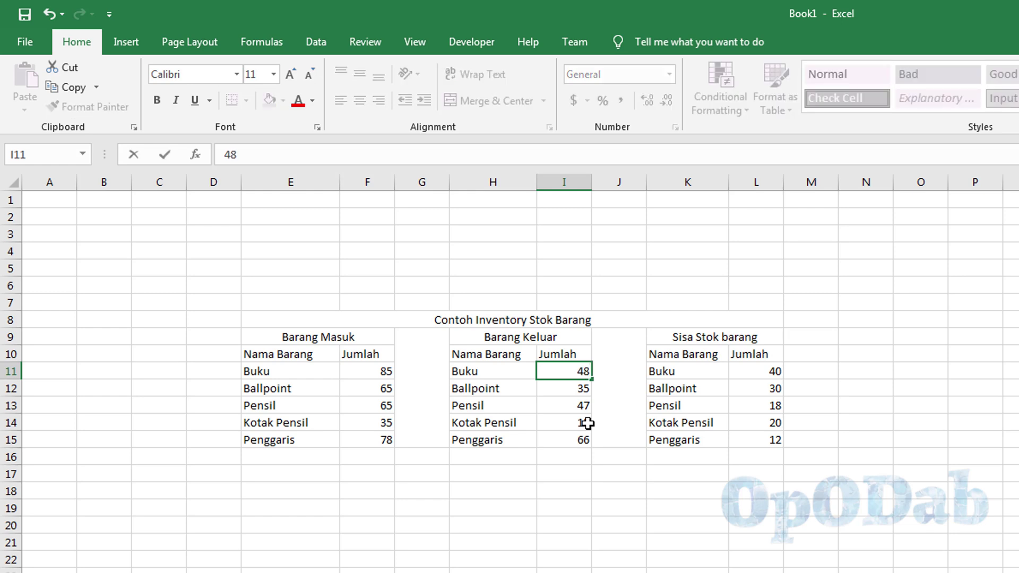
{"action": "key", "text": "Return"}
{"action": "left_click", "coordinate": [772, 373]}
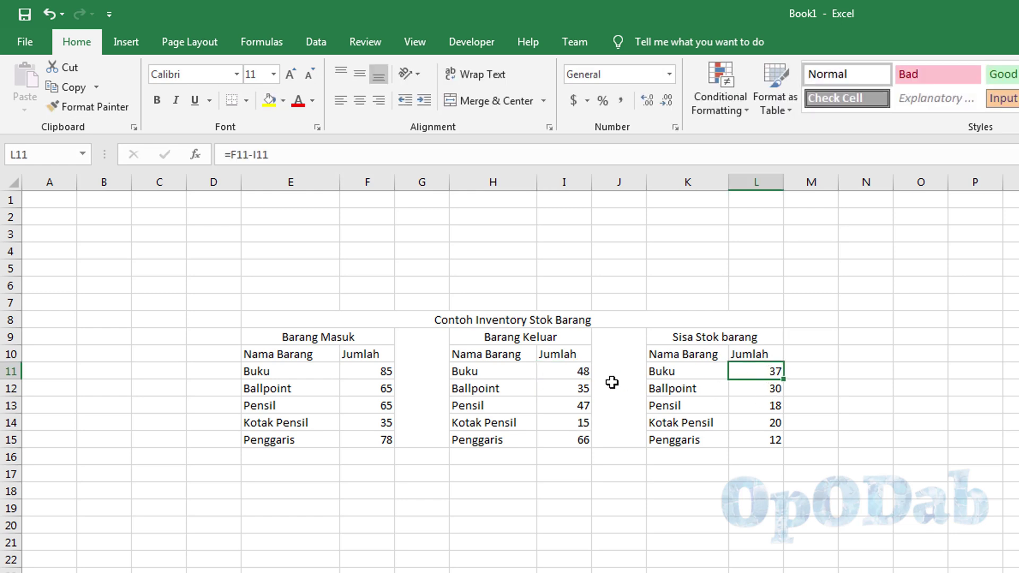
{"action": "left_click", "coordinate": [561, 409]}
{"action": "left_click", "coordinate": [572, 392]}
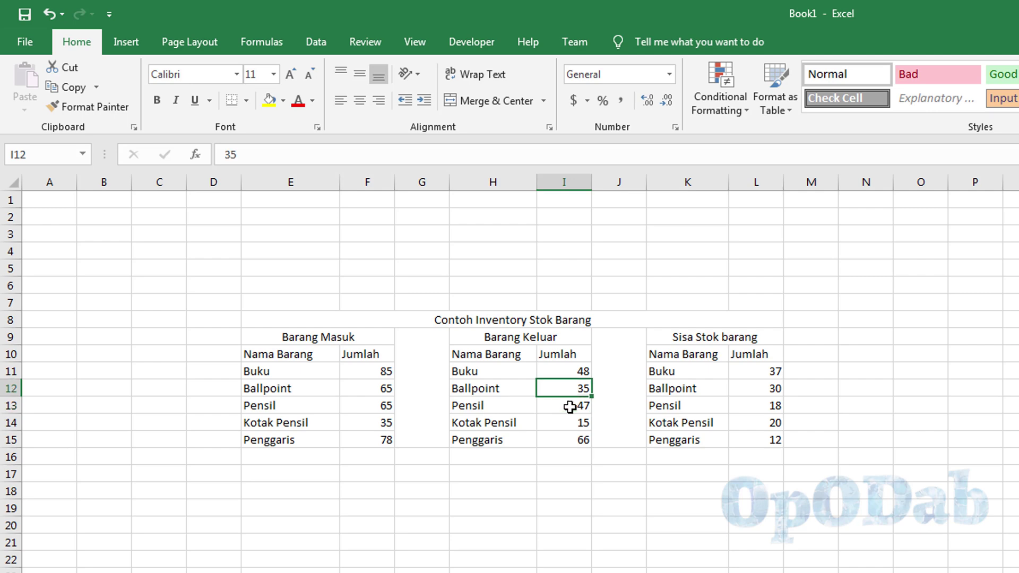
{"action": "type", "text": "42"}
{"action": "key", "text": "Return"}
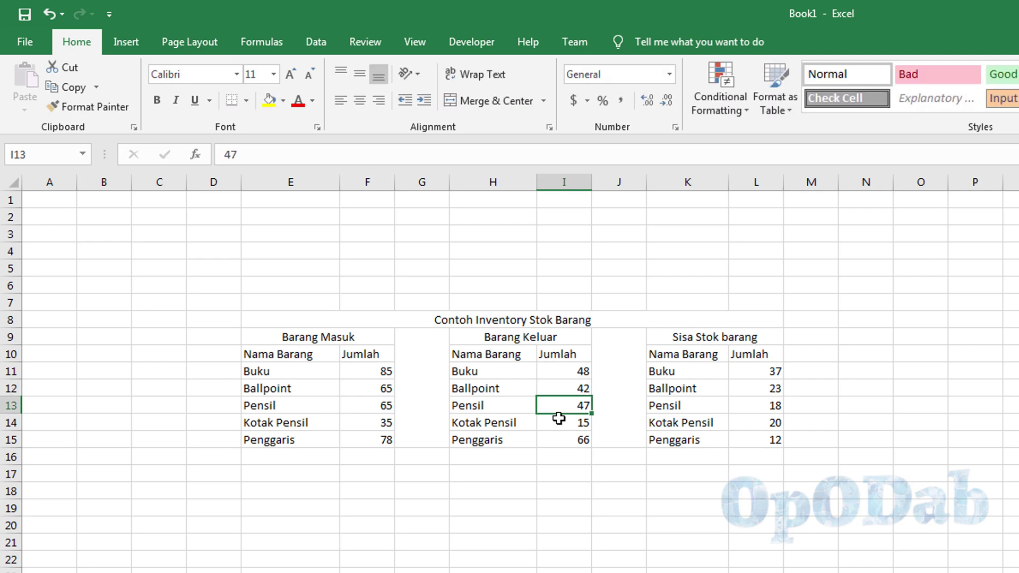
{"action": "left_click", "coordinate": [763, 389]}
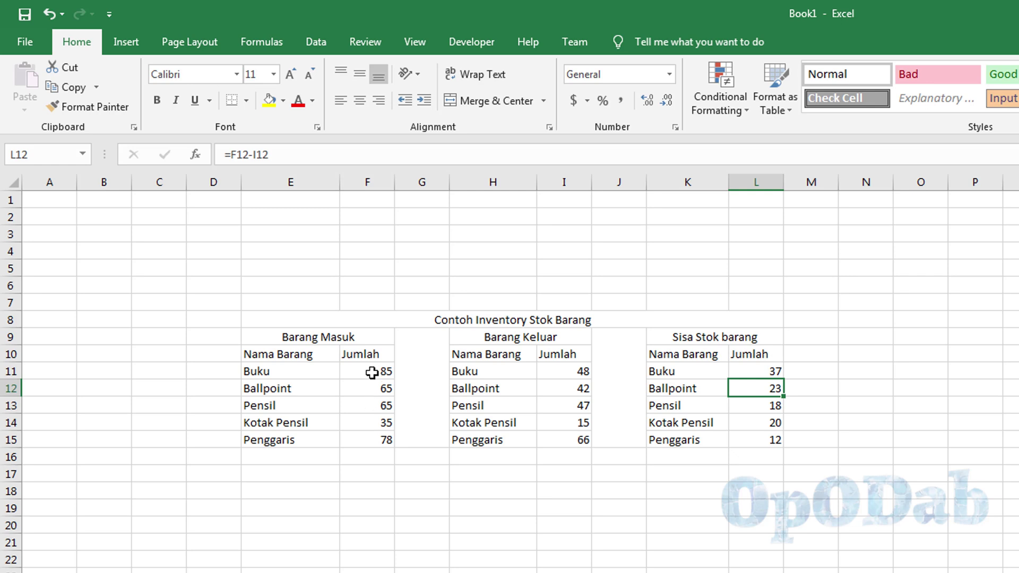
{"action": "left_click_drag", "start_coordinate": [372, 373], "coordinate": [388, 431]}
{"action": "key", "text": "Delete"}
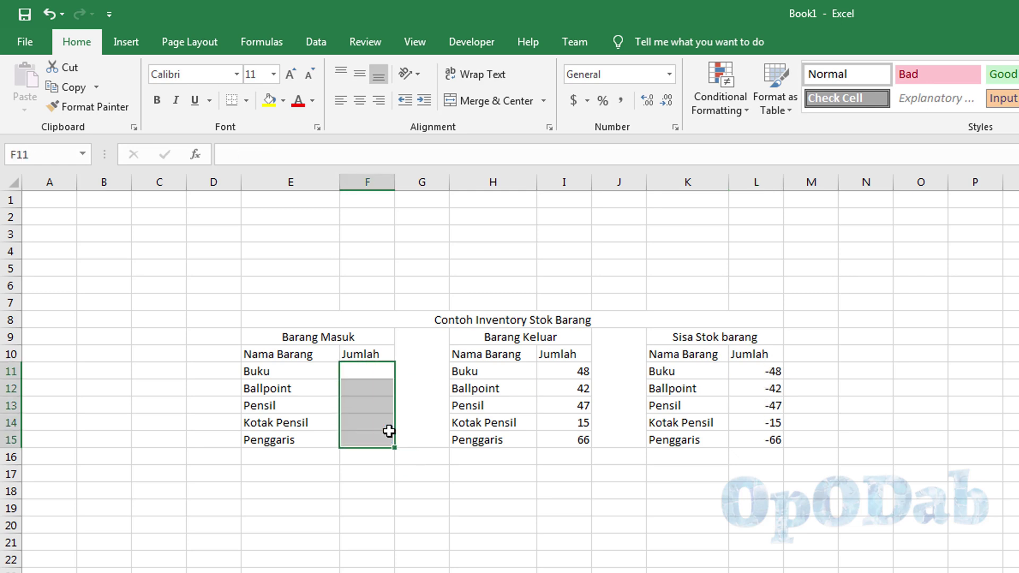
{"action": "left_click_drag", "start_coordinate": [771, 370], "coordinate": [768, 437]}
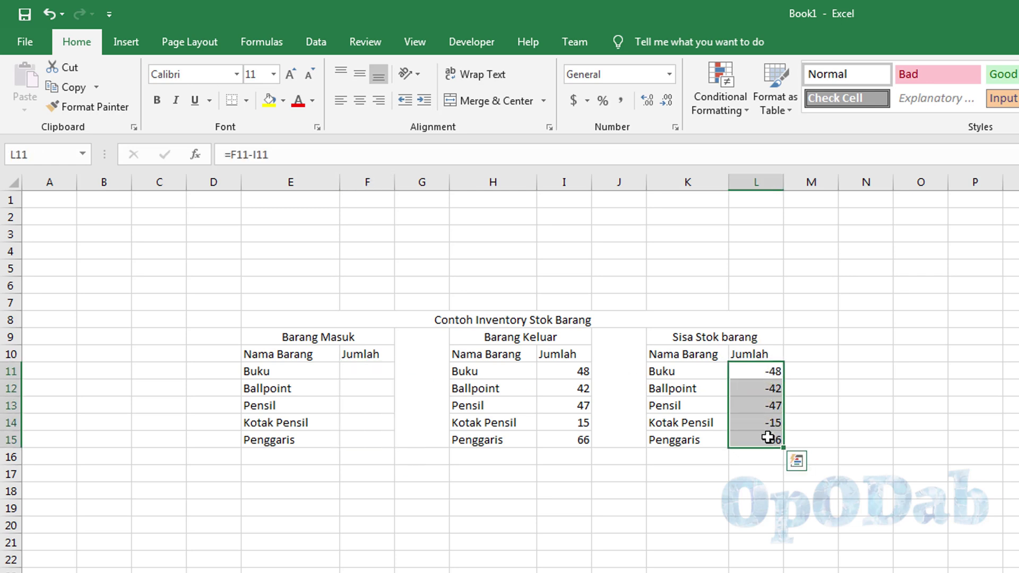
{"action": "key", "text": "Delete"}
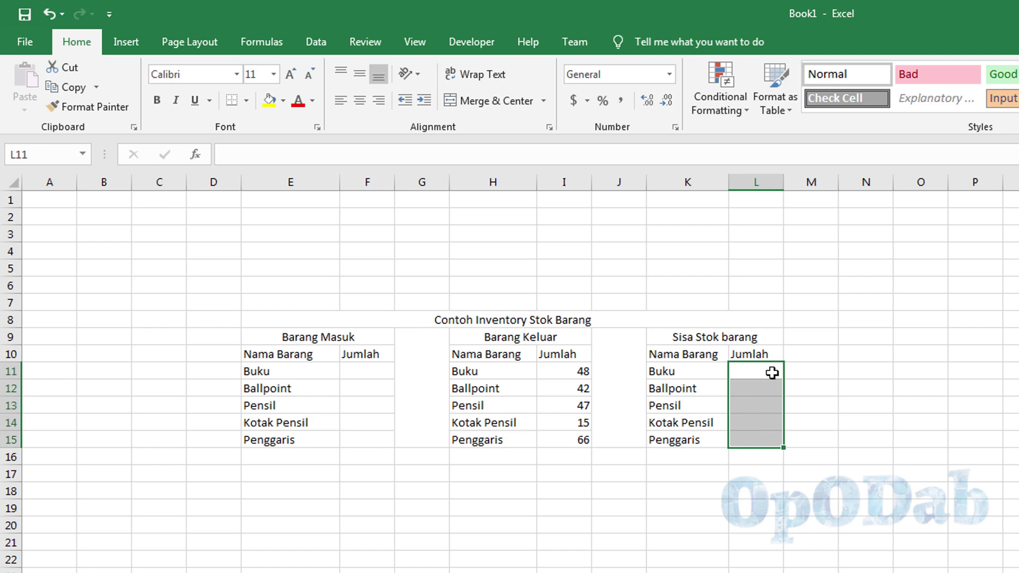
{"action": "key", "text": "ctrl+z"}
{"action": "key", "text": "ctrl+z"}
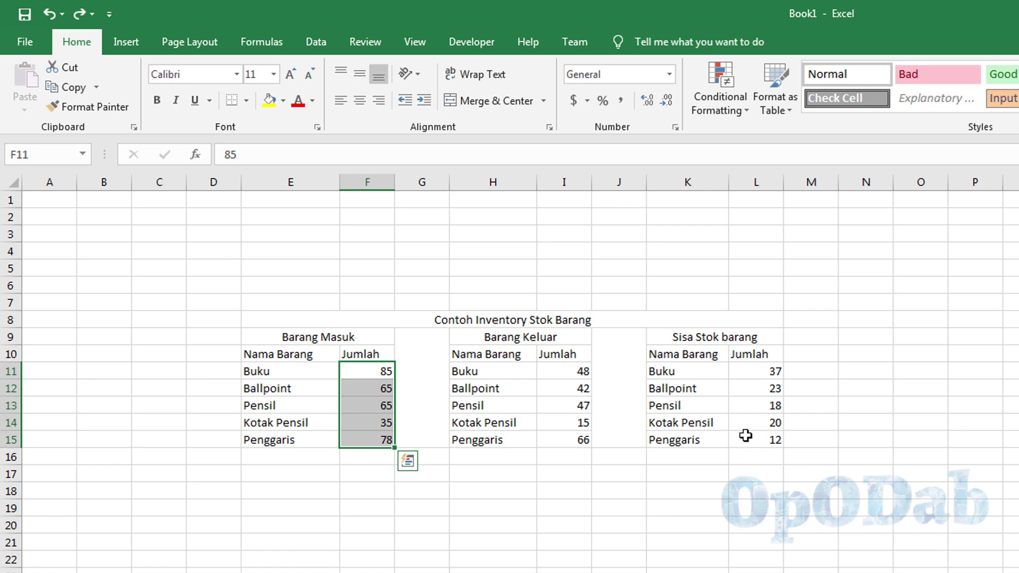
Convert the remaining-stock formulas in L11:L14 into fixed values
{"action": "left_click", "coordinate": [380, 372]}
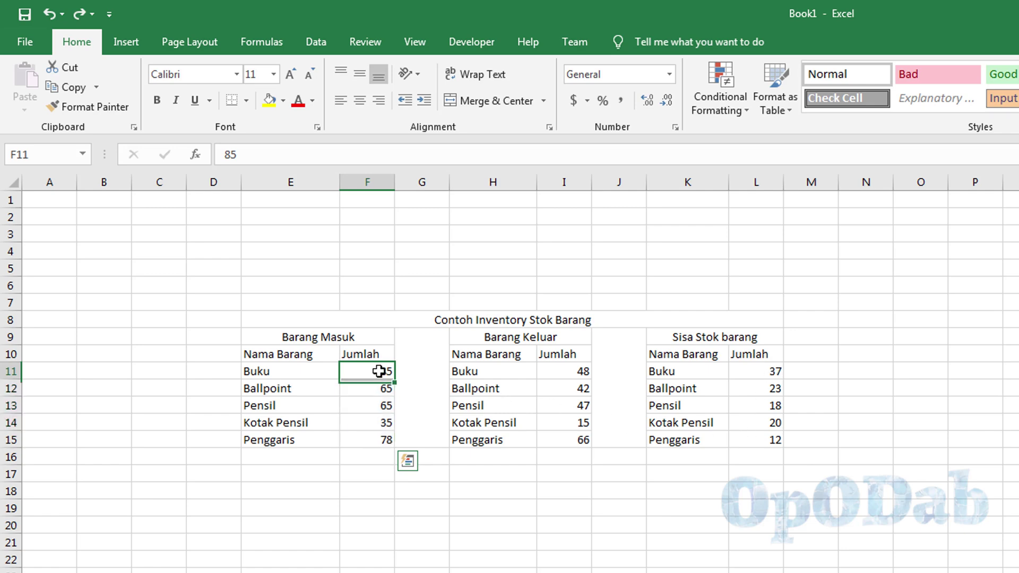
{"action": "left_click", "coordinate": [753, 370]}
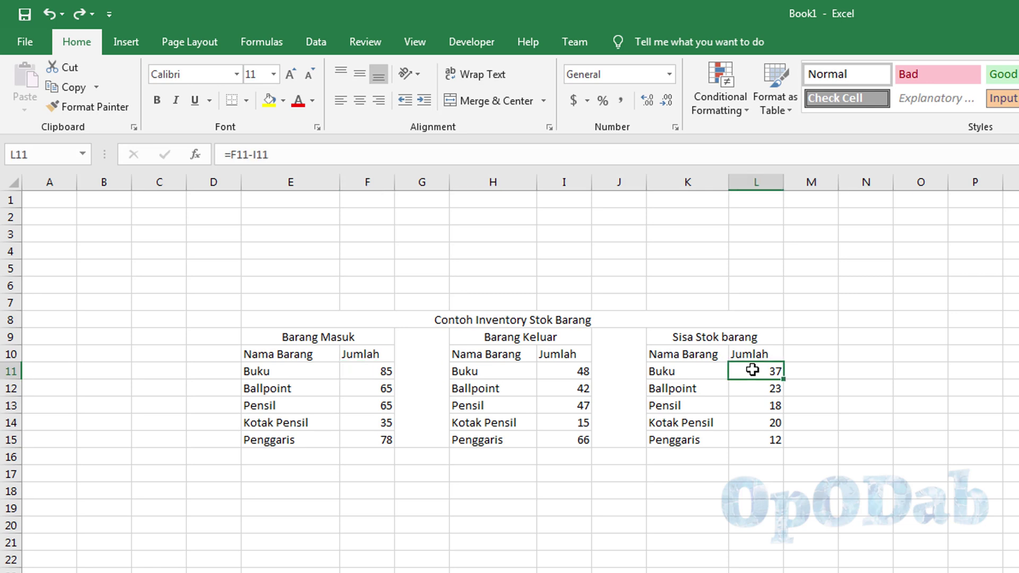
{"action": "key", "text": "F2"}
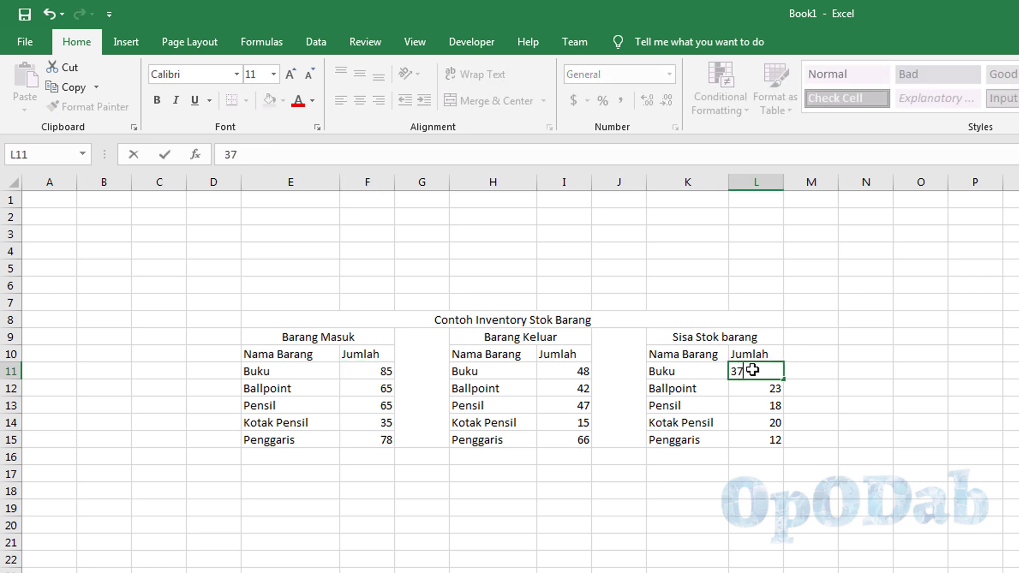
{"action": "key", "text": "Return"}
{"action": "key", "text": "F2"}
{"action": "key", "text": "Return"}
{"action": "key", "text": "F2"}
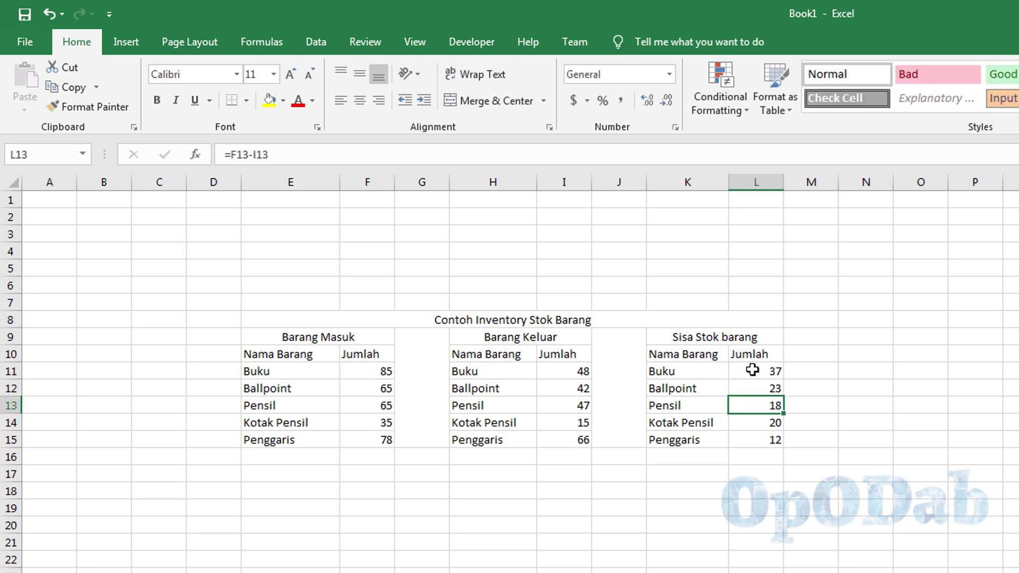
{"action": "key", "text": "F9"}
{"action": "key", "text": "Return"}
{"action": "key", "text": "F2"}
{"action": "key", "text": "F9"}
{"action": "key", "text": "Return"}
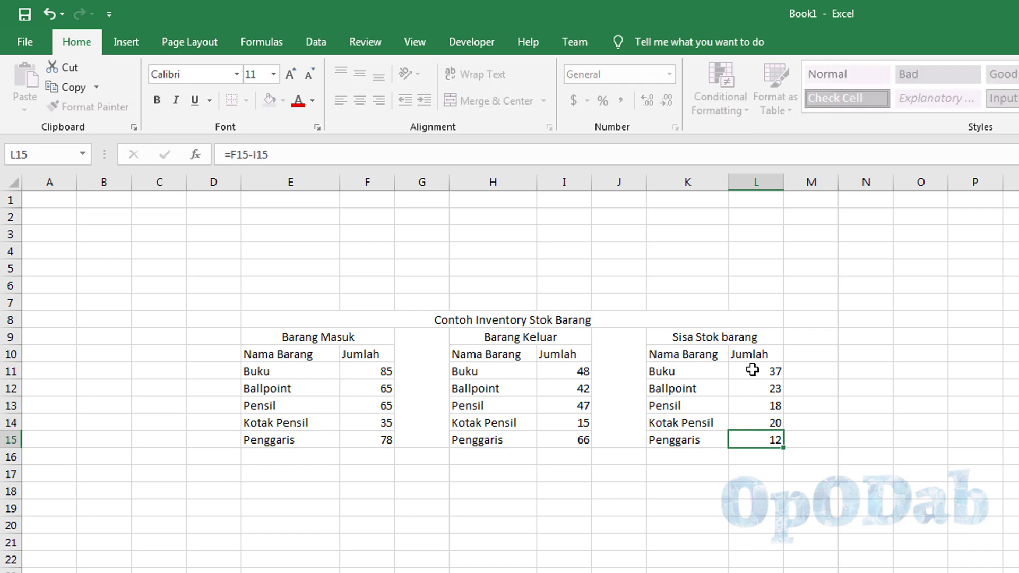
Set Penggaris's remaining stock to 12 and clear the Barang Masuk quantities F11:F15
{"action": "type", "text": "10"}
{"action": "key", "text": "Return"}
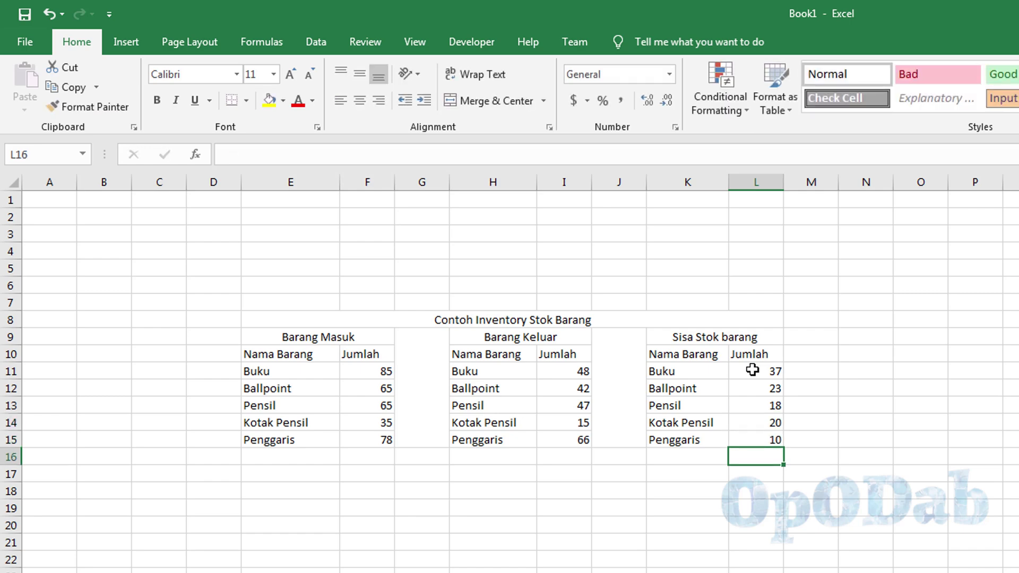
{"action": "key", "text": "Up"}
{"action": "type", "text": "12"}
{"action": "key", "text": "Return"}
{"action": "left_click_drag", "start_coordinate": [370, 371], "coordinate": [386, 443]}
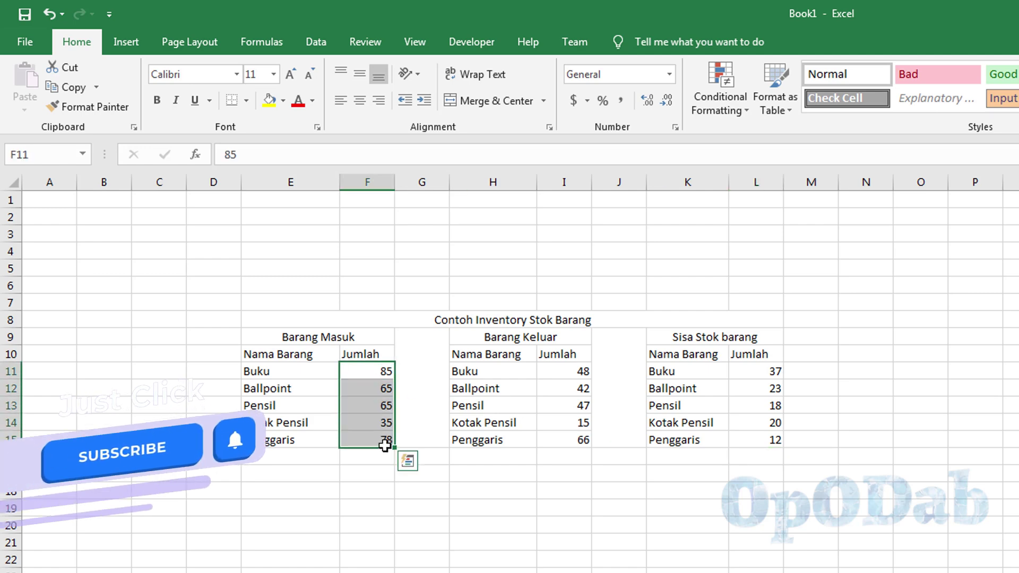
{"action": "key", "text": "Delete"}
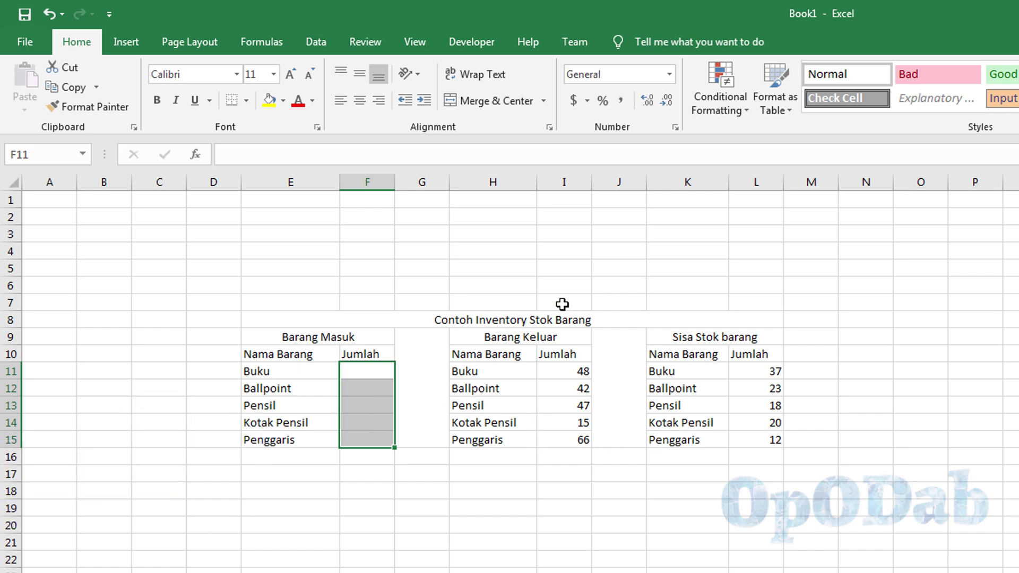
Enter =I11+L11 in F11 so Buku's incoming quantity sums outgoing and remaining stock
{"action": "left_click", "coordinate": [712, 337]}
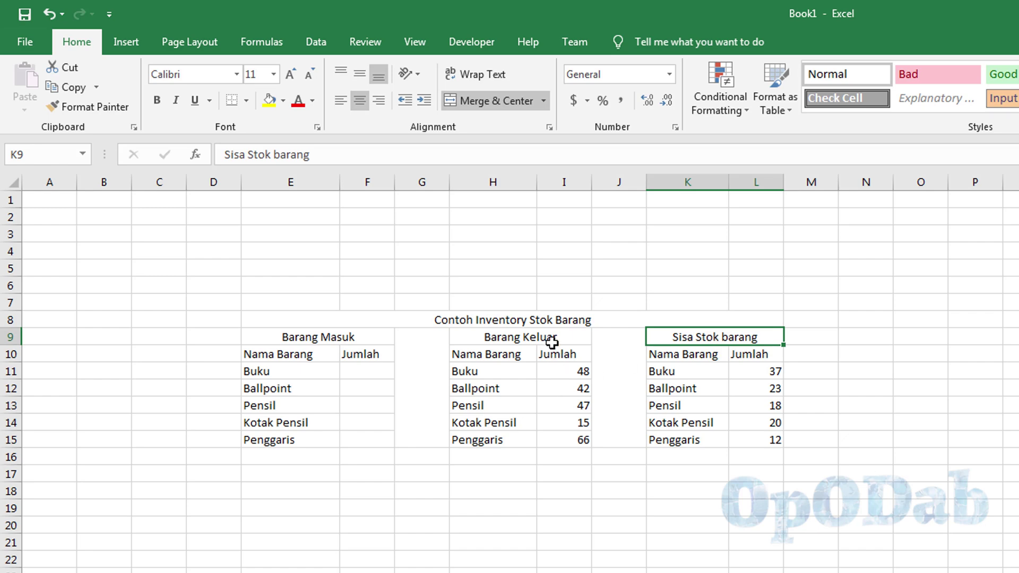
{"action": "left_click", "coordinate": [561, 375]}
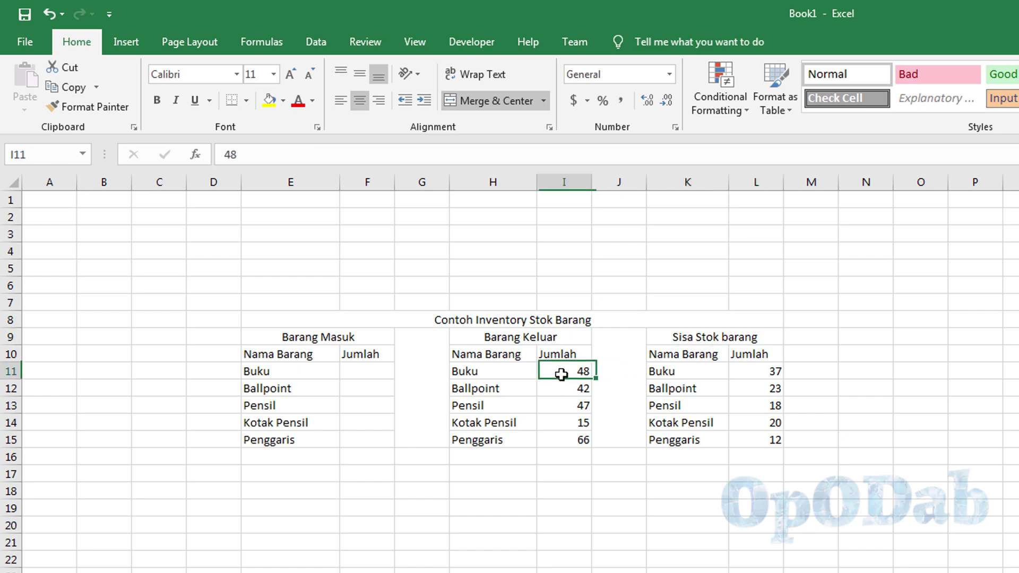
{"action": "left_click", "coordinate": [373, 375]}
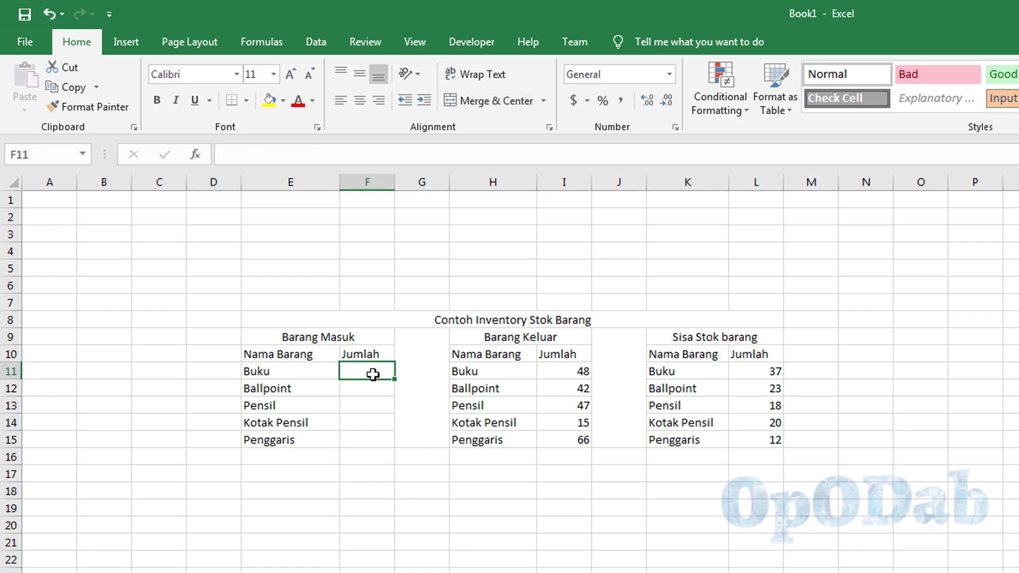
{"action": "type", "text": "="}
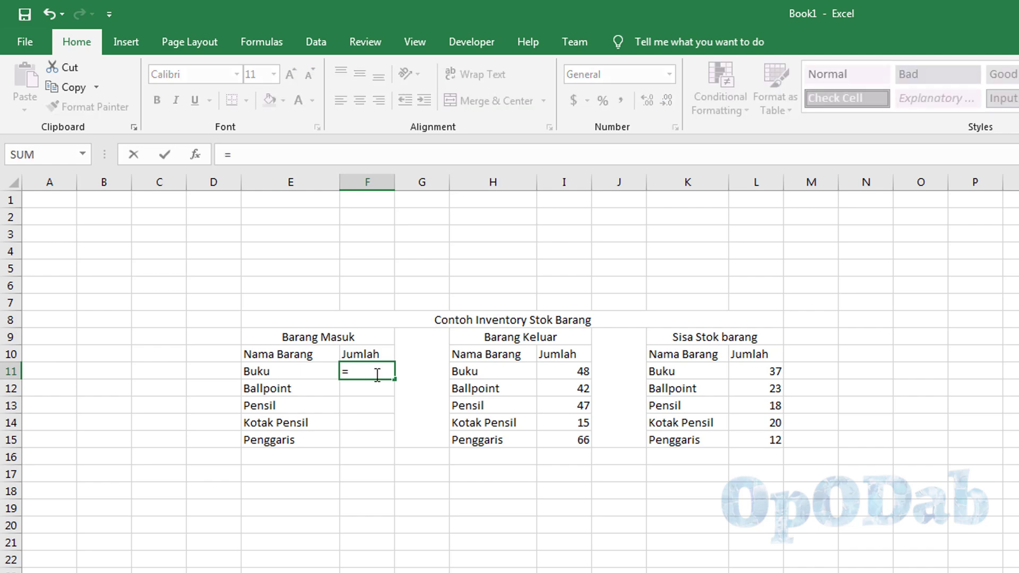
{"action": "left_click", "coordinate": [568, 370]}
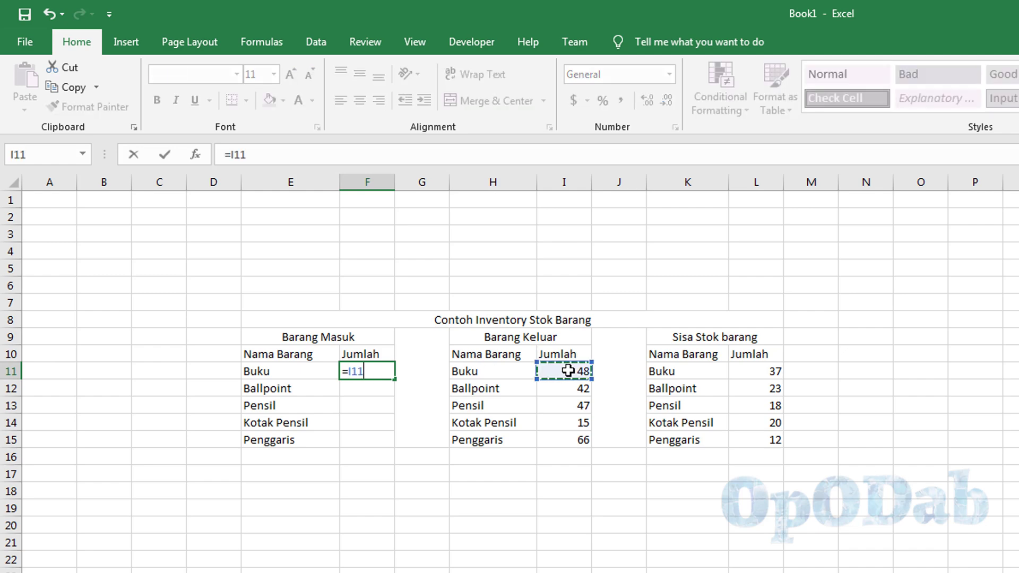
{"action": "type", "text": "+"}
{"action": "left_click", "coordinate": [768, 372]}
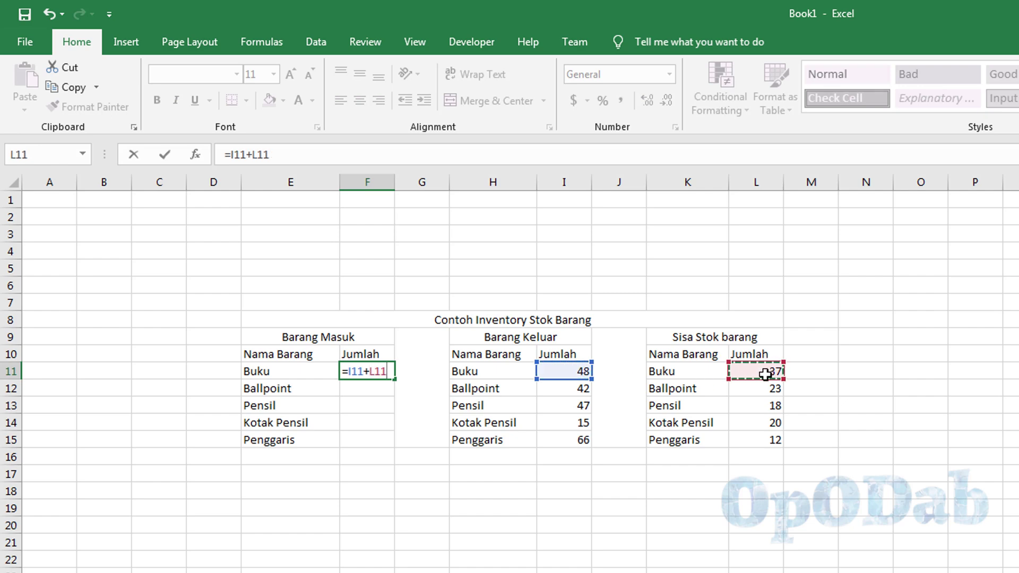
{"action": "key", "text": "Return"}
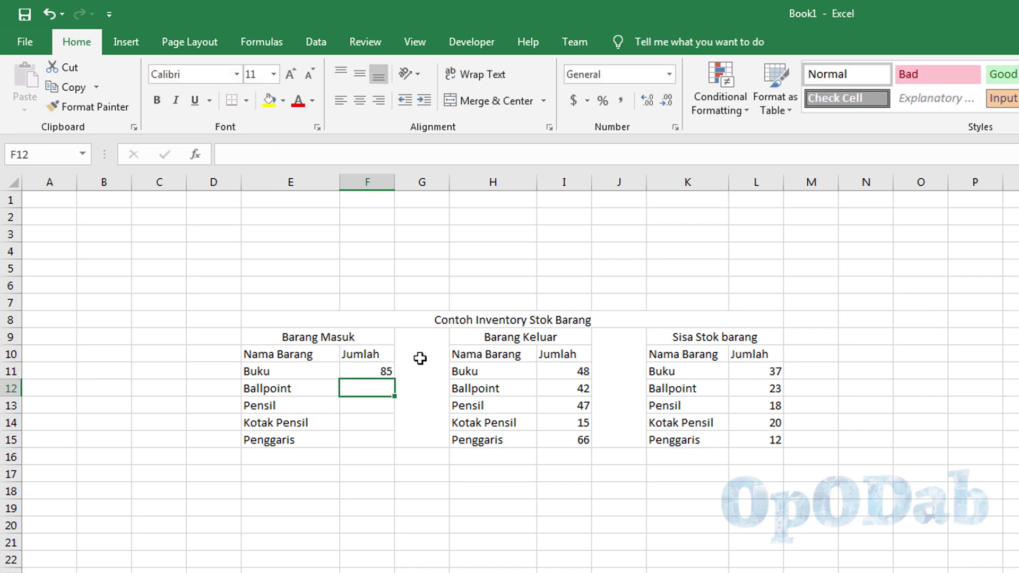
Fill the F11 formula down to F15, giving 85, 65, 65, 35 and 78
{"action": "left_click", "coordinate": [391, 369]}
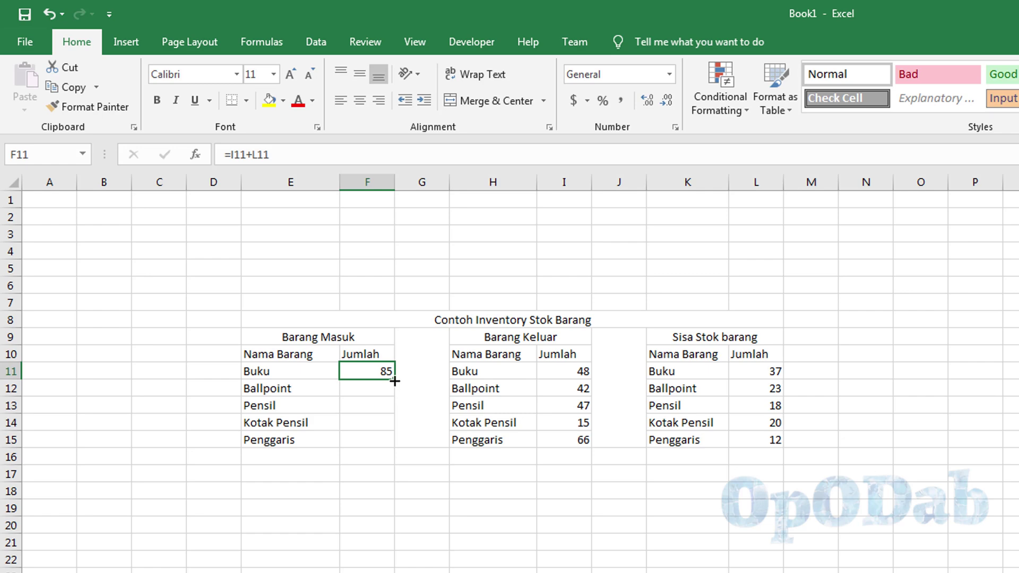
{"action": "left_click_drag", "start_coordinate": [394, 381], "coordinate": [390, 446]}
{"action": "left_click_drag", "start_coordinate": [392, 444], "coordinate": [392, 446]}
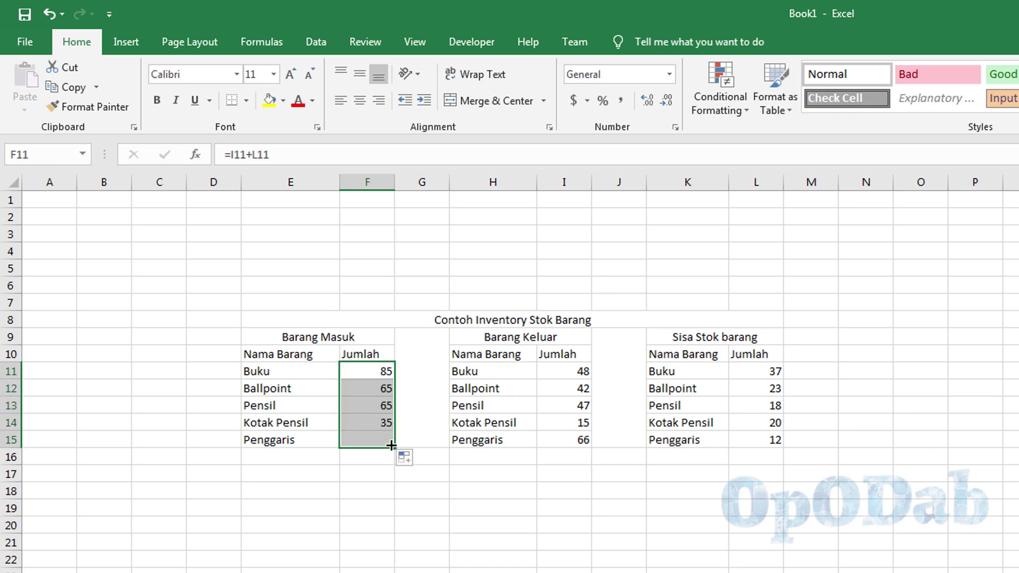
{"action": "left_click", "coordinate": [601, 530]}
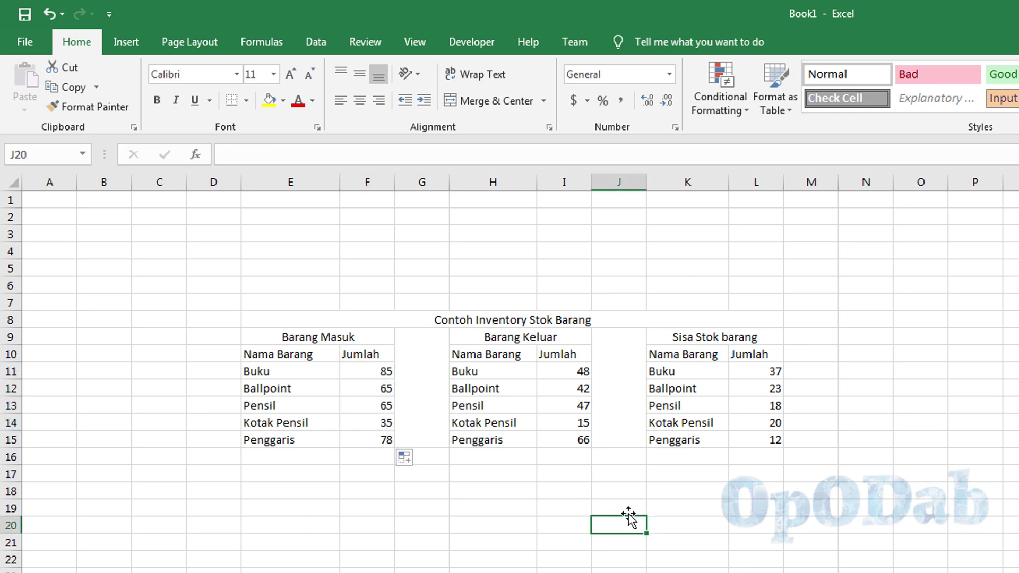
Inspect the formulas behind the Barang Masuk Jumlah values
{"action": "left_click", "coordinate": [765, 378]}
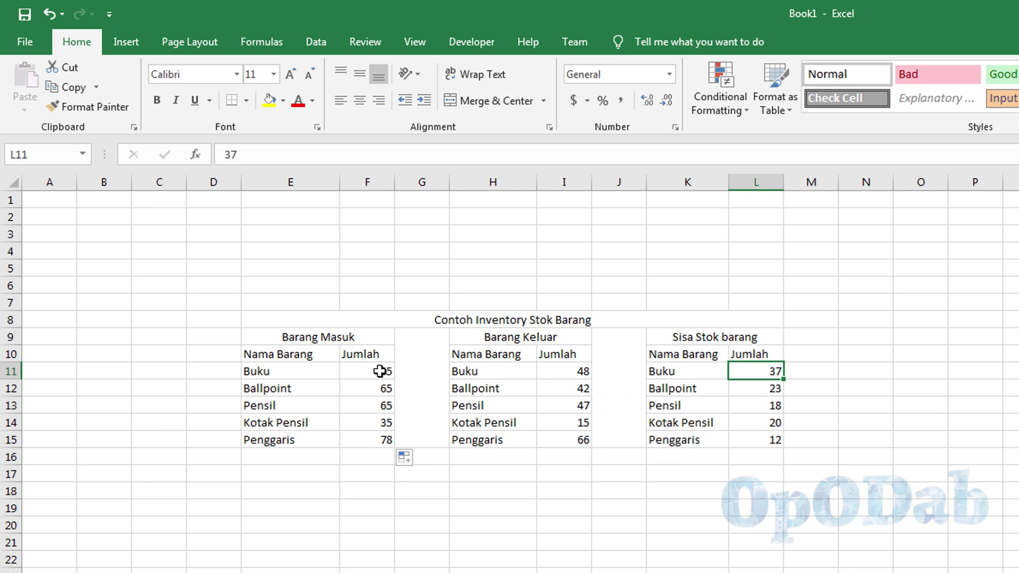
{"action": "left_click_drag", "start_coordinate": [382, 373], "coordinate": [404, 423]}
{"action": "left_click", "coordinate": [382, 417]}
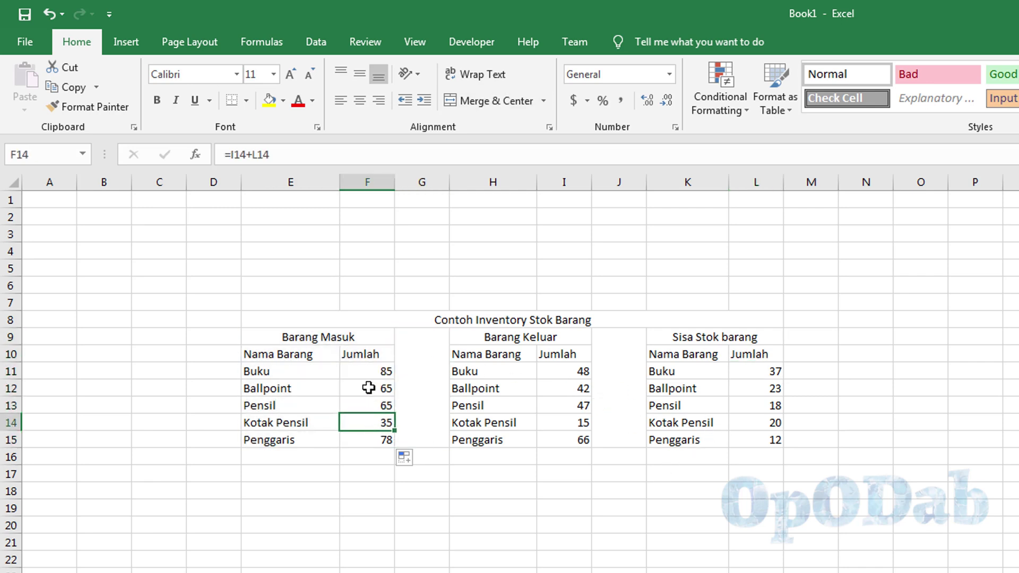
{"action": "left_click_drag", "start_coordinate": [366, 371], "coordinate": [385, 441]}
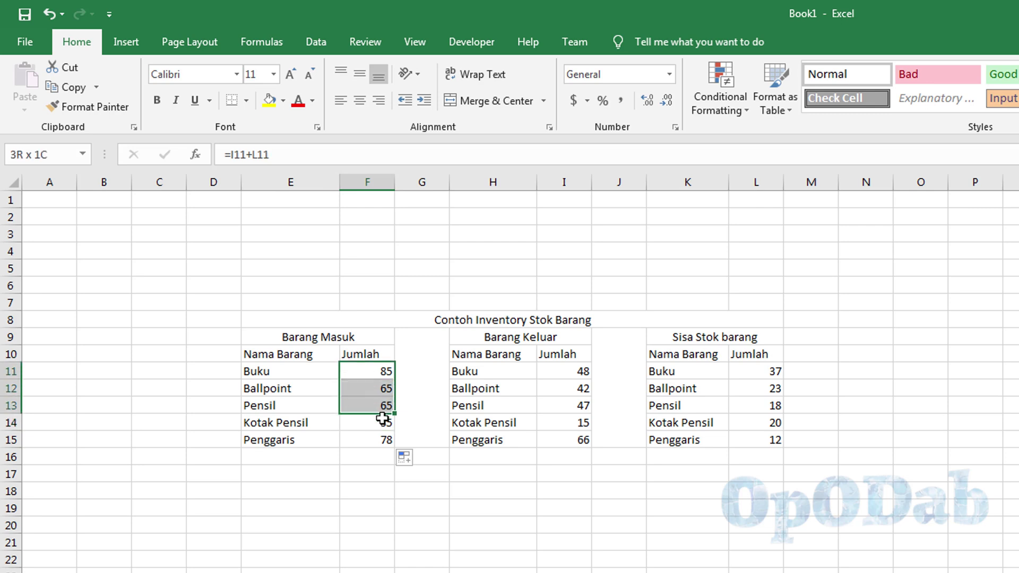
Change Buku's remaining stock to 27 and Ballpoint's to 26, recalculating Barang Masuk to 75 and 68
{"action": "left_click", "coordinate": [752, 373]}
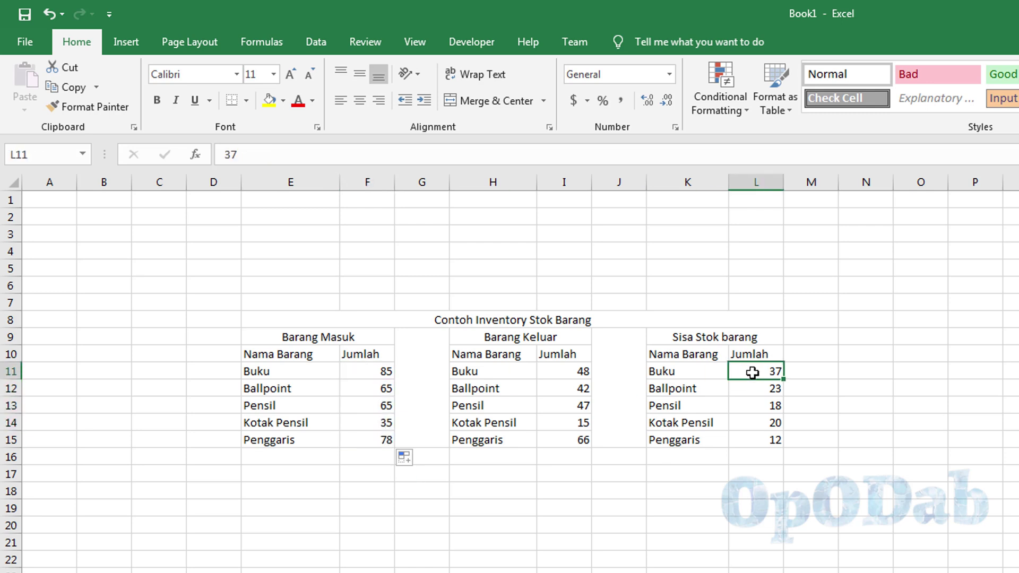
{"action": "type", "text": "27"}
{"action": "key", "text": "Return"}
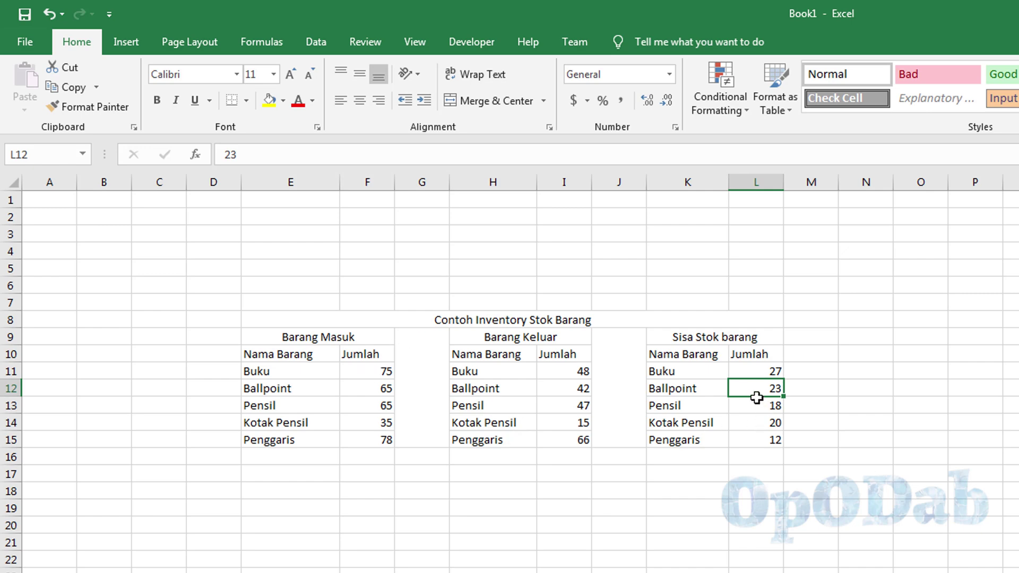
{"action": "type", "text": "2"}
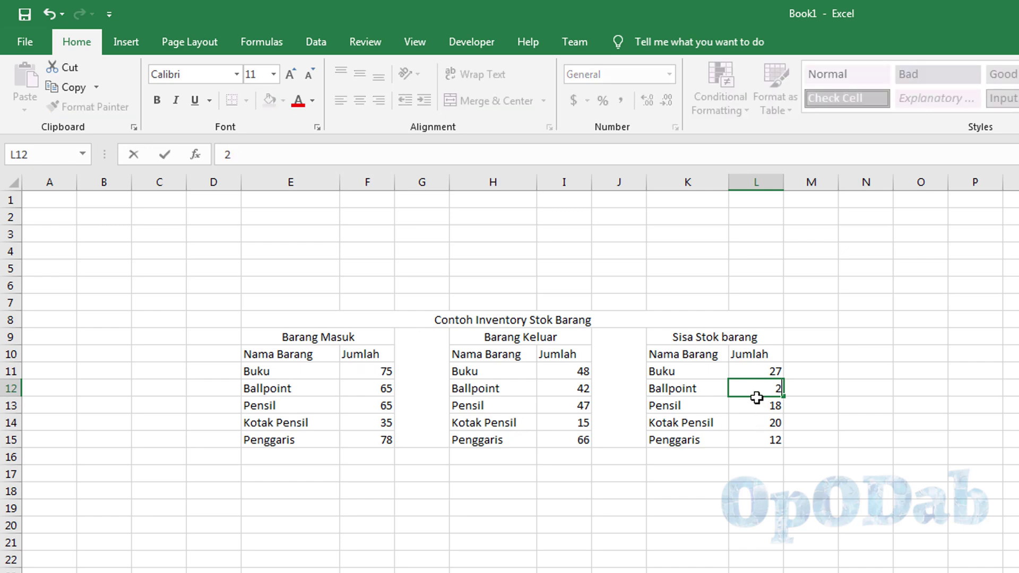
{"action": "type", "text": "6"}
{"action": "key", "text": "Return"}
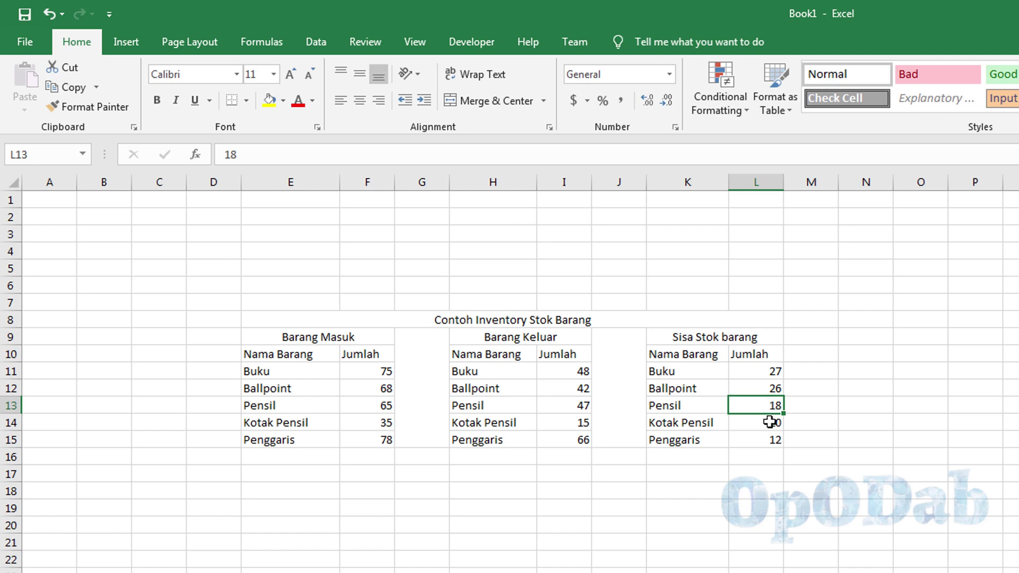
{"action": "left_click", "coordinate": [771, 438]}
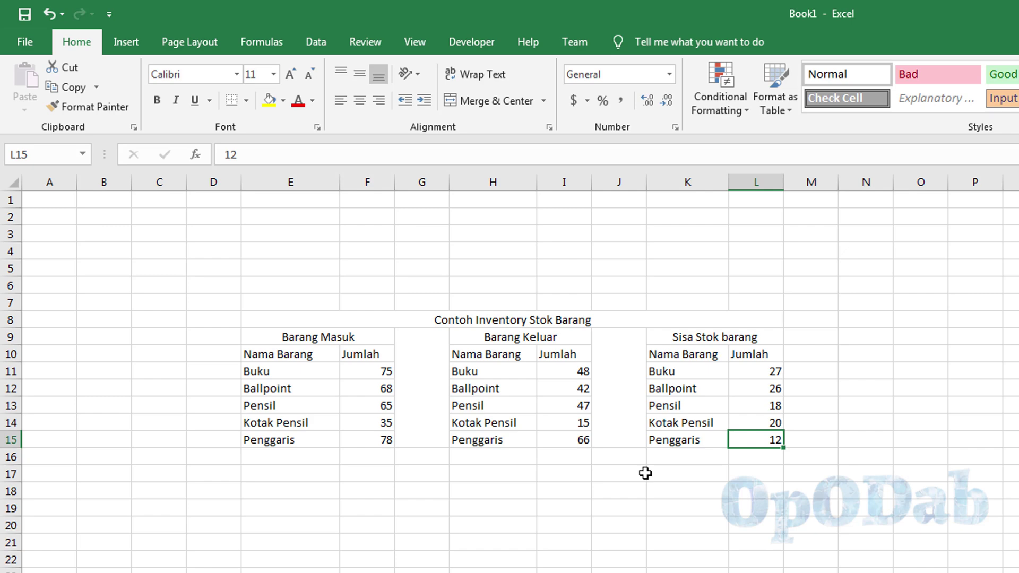
{"action": "left_click", "coordinate": [357, 533]}
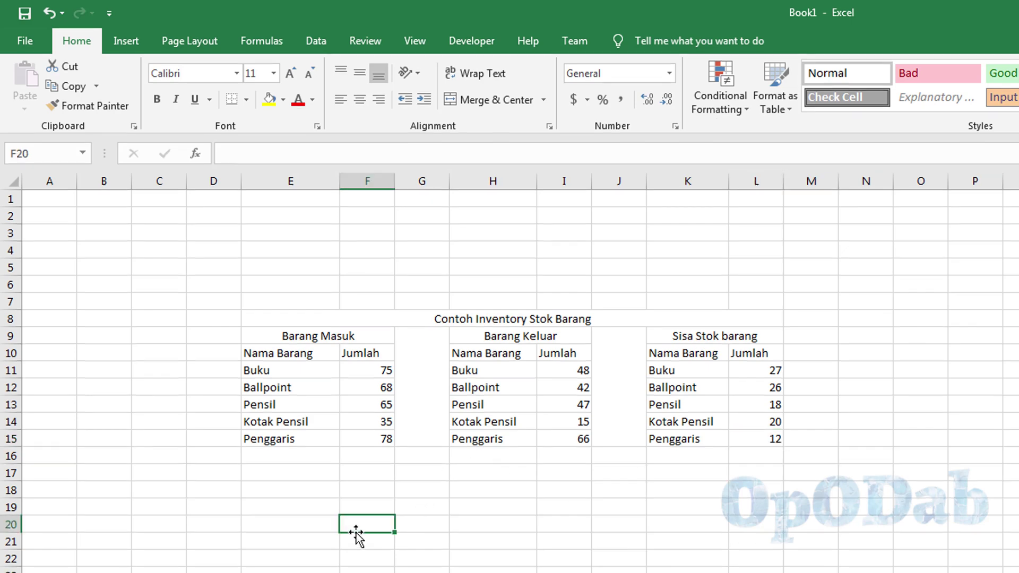
{"action": "left_click", "coordinate": [356, 539]}
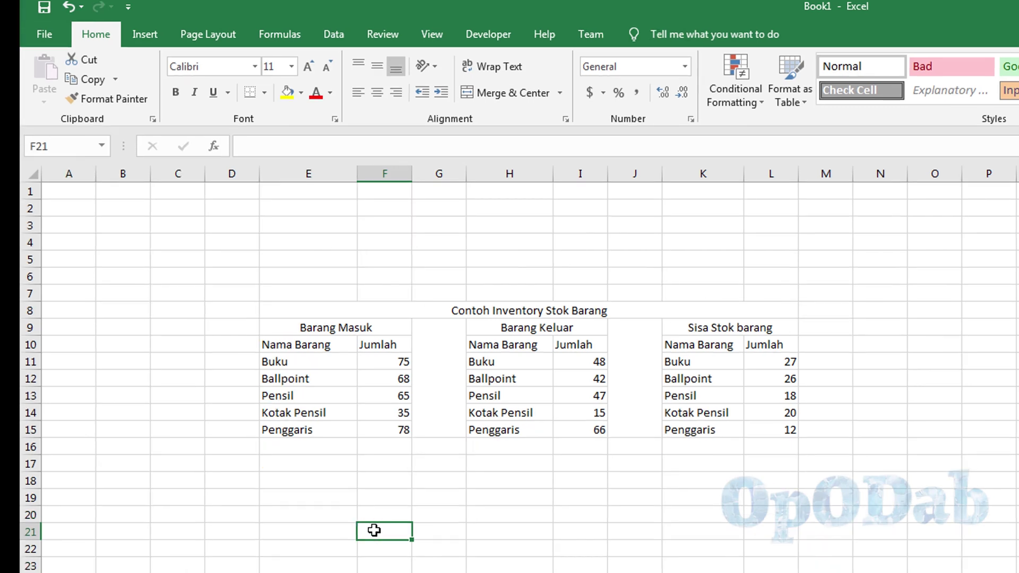
Start a student table at F23 with the heading Nama Siswa and student name A
{"action": "left_click", "coordinate": [370, 565]}
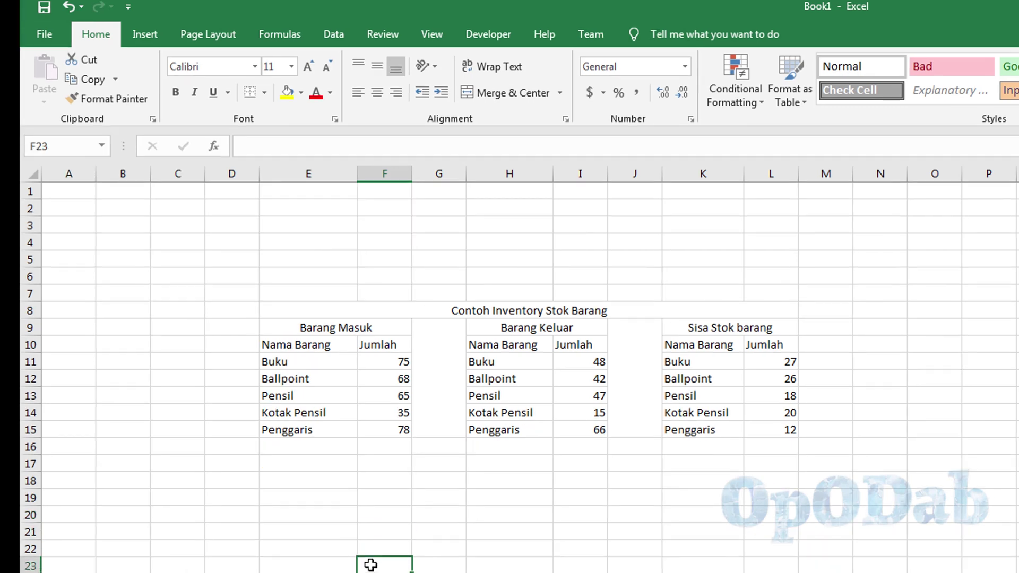
{"action": "type", "text": "N"}
{"action": "type", "text": "ama "}
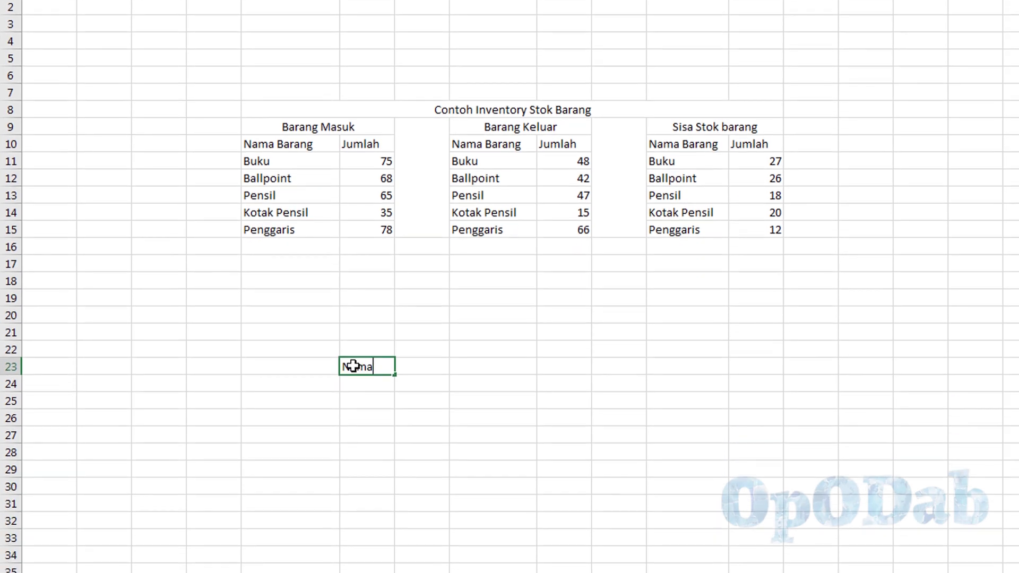
{"action": "type", "text": "Siswa"}
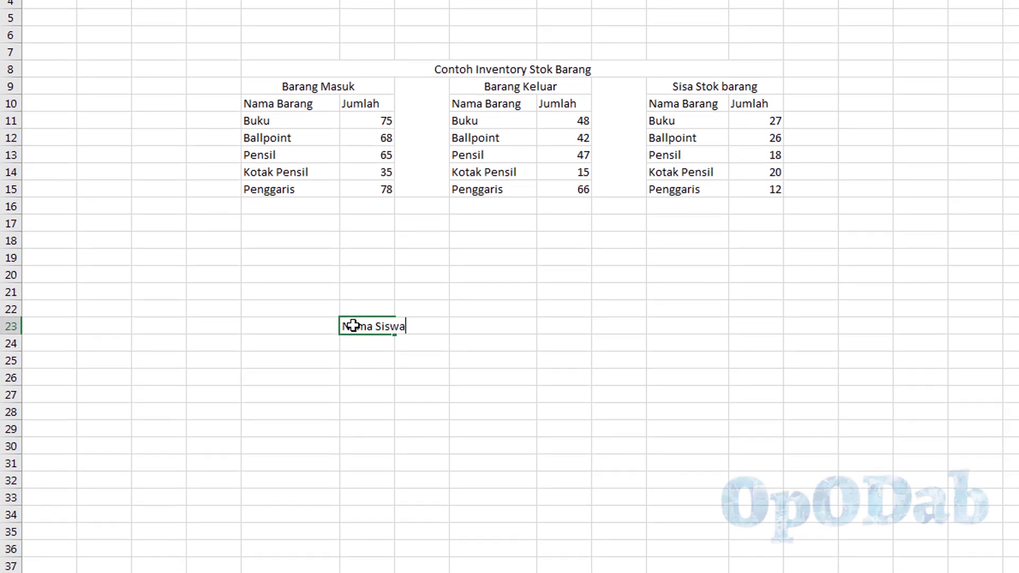
{"action": "key", "text": "Tab"}
{"action": "type", "text": "A"}
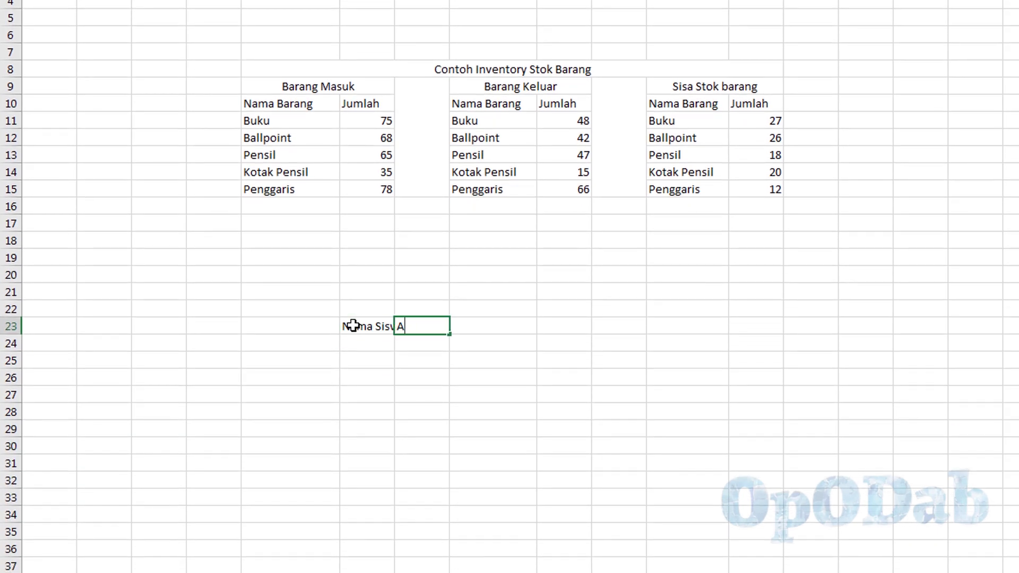
{"action": "key", "text": "Return"}
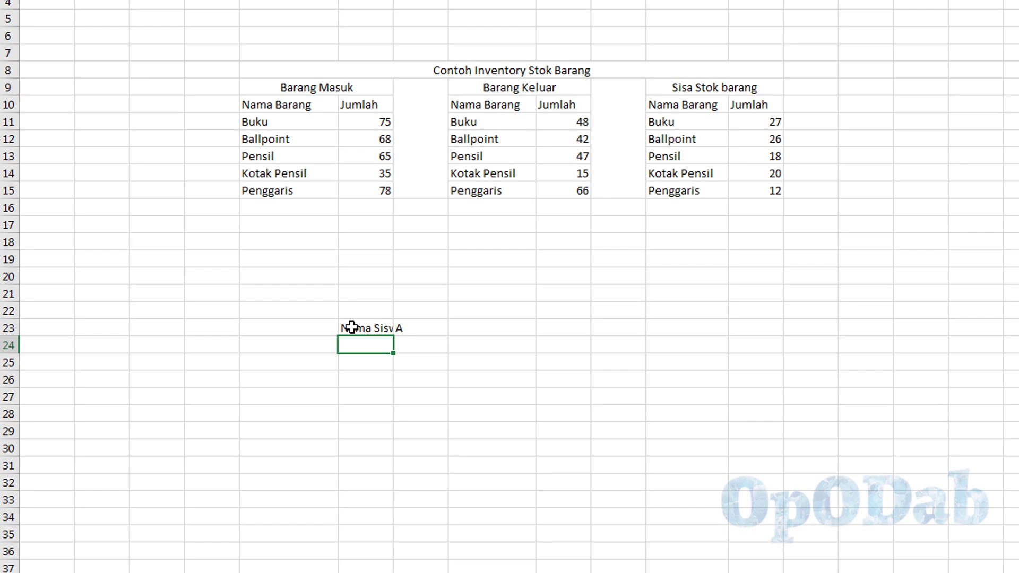
List Matematika, IPS, IPA, Bahasa Indonesia and Bahasa Inggris down column F
{"action": "type", "text": "M"}
{"action": "type", "text": "atematik"}
{"action": "type", "text": "a"}
{"action": "key", "text": "Return"}
{"action": "type", "text": "IPS"}
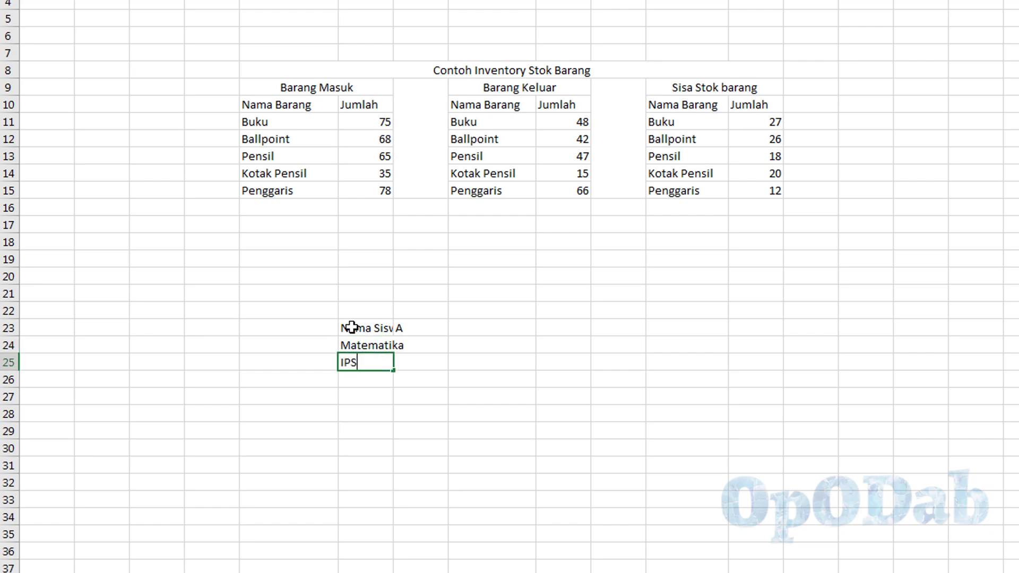
{"action": "key", "text": "Up"}
{"action": "key", "text": "Down"}
{"action": "key", "text": "Down"}
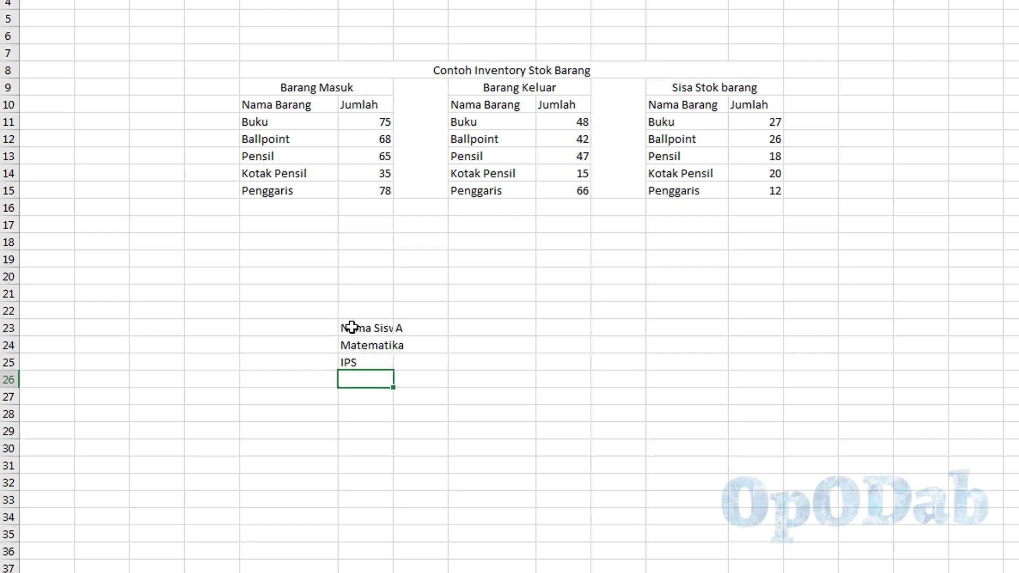
{"action": "type", "text": "IPA"}
{"action": "key", "text": "Return"}
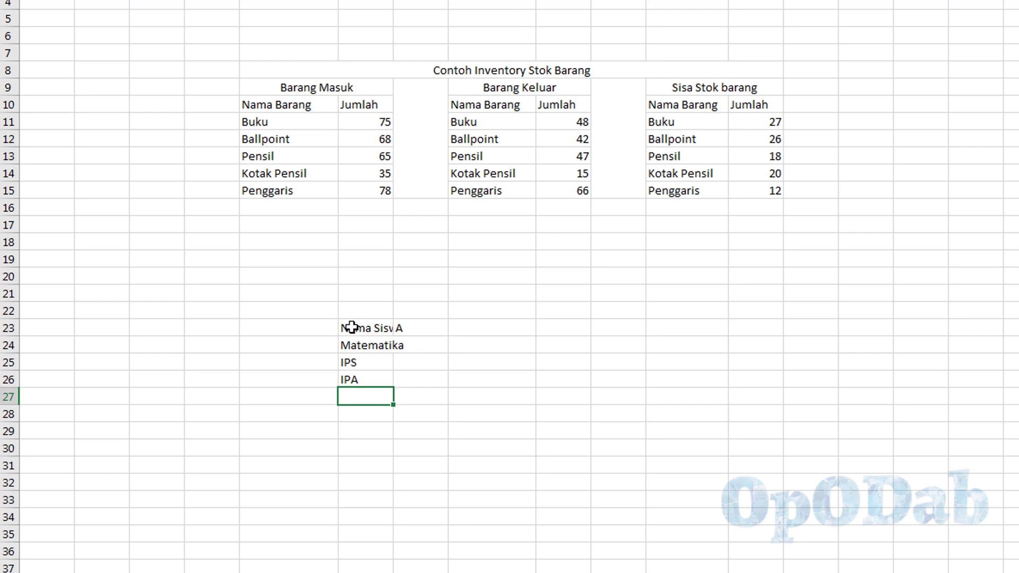
{"action": "type", "text": "Bahasa "}
{"action": "type", "text": "Indonesia"}
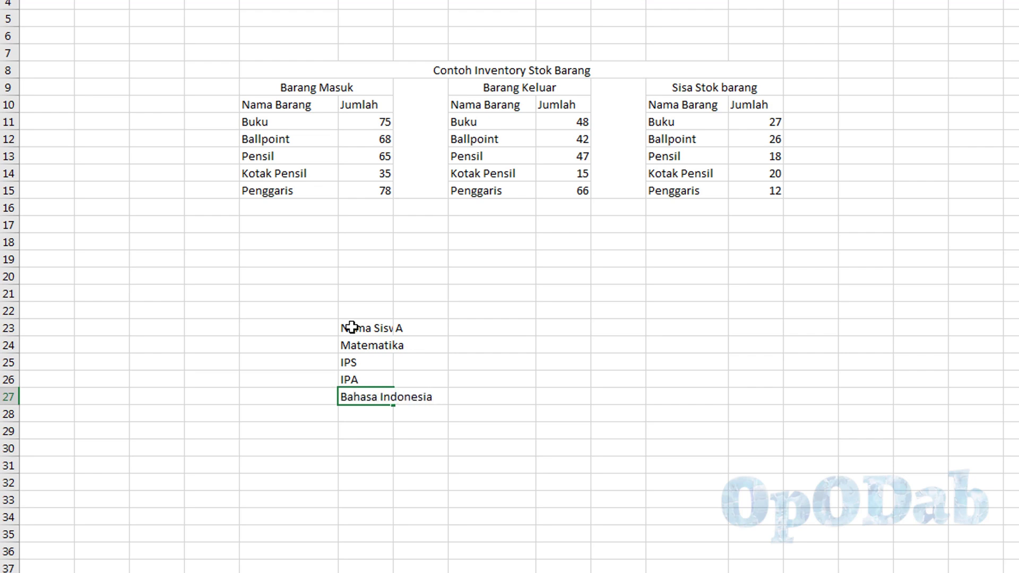
{"action": "key", "text": "Return"}
{"action": "type", "text": "Bahasa I"}
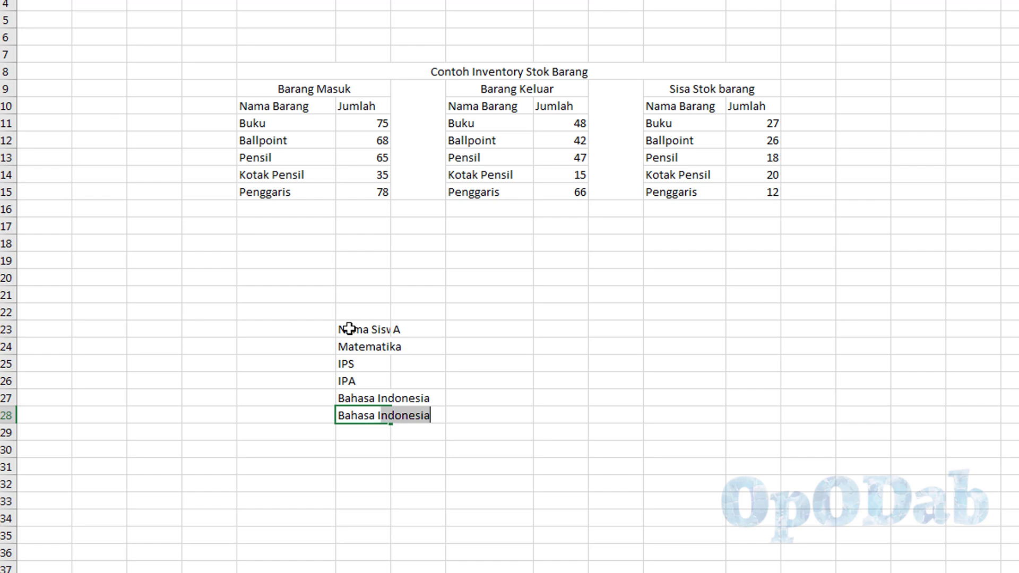
{"action": "type", "text": "nggris"}
{"action": "key", "text": "Return"}
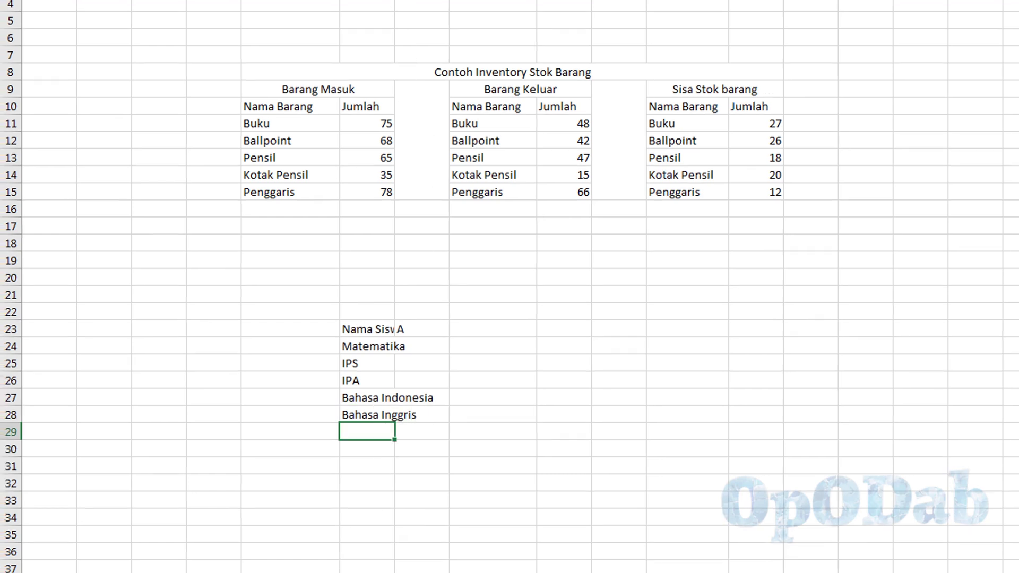
Widen column F to fit the subject names and mark the score cells G24:G28
{"action": "left_click_drag", "start_coordinate": [394, 1], "coordinate": [452, 1]}
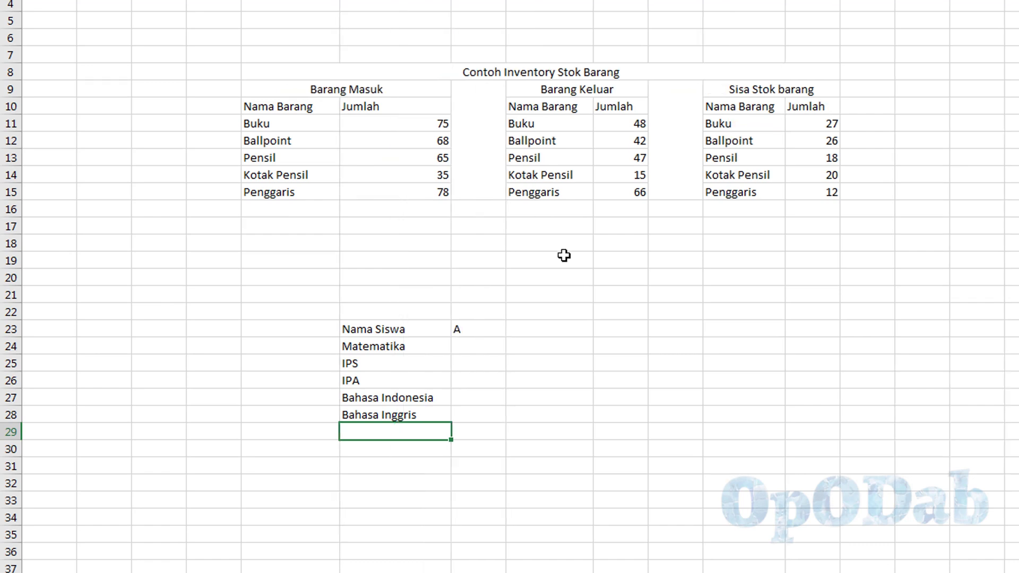
{"action": "left_click", "coordinate": [468, 348]}
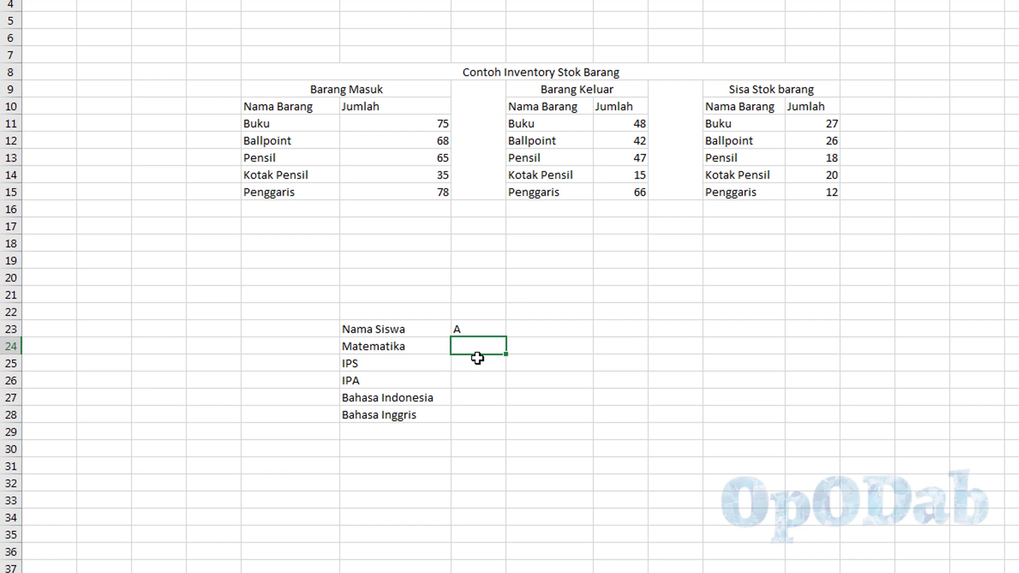
{"action": "left_click_drag", "start_coordinate": [479, 349], "coordinate": [489, 416]}
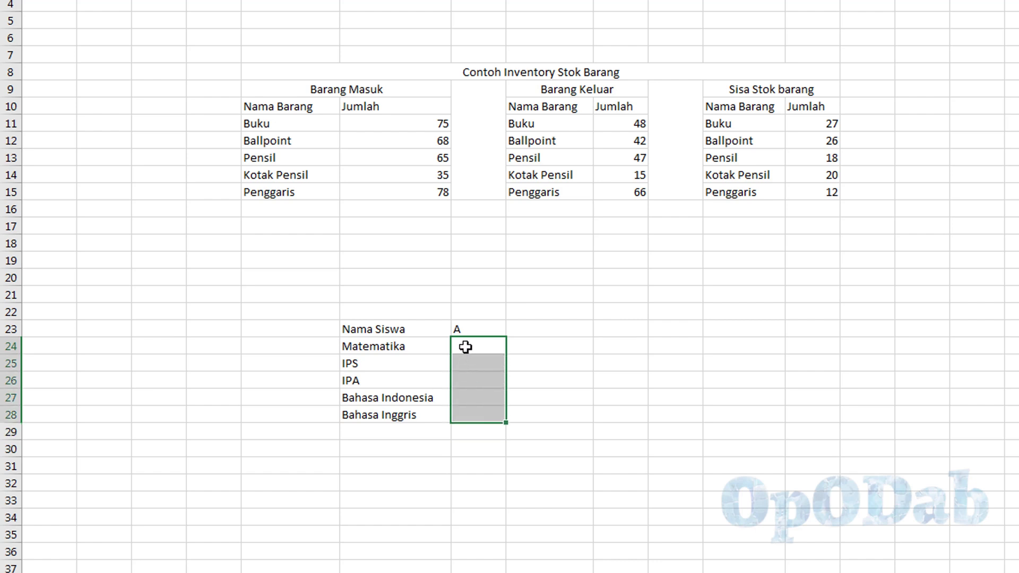
{"action": "left_click", "coordinate": [466, 346]}
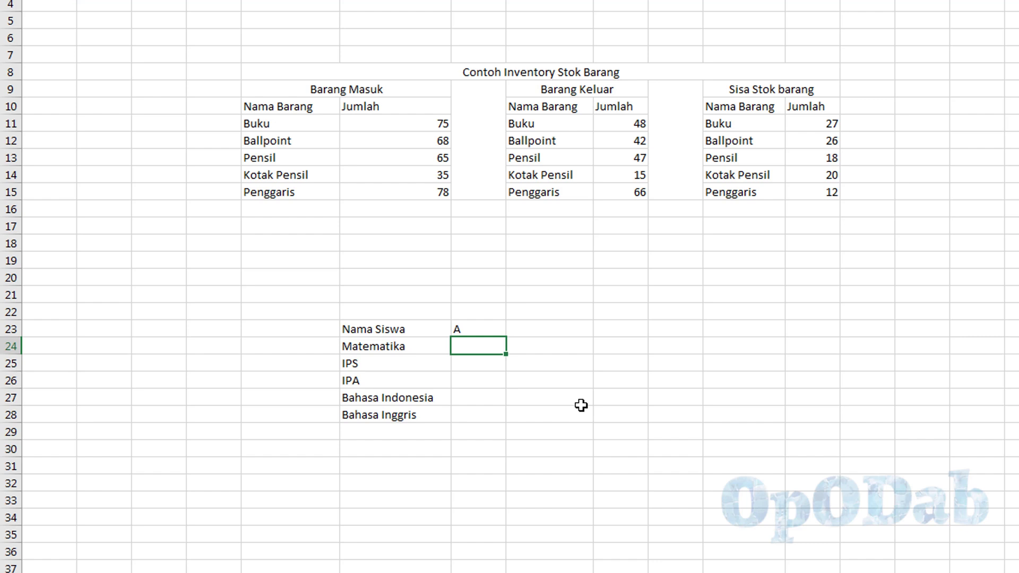
Enter scores 85, 95, 75, 95 and 85 for Matematika through Bahasa Inggris
{"action": "type", "text": "85"}
{"action": "key", "text": "Return"}
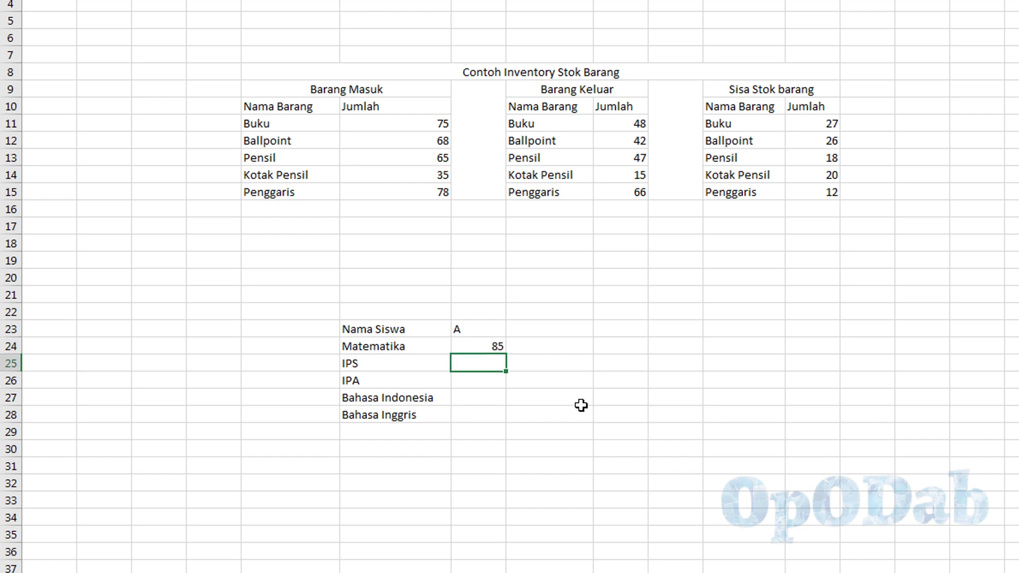
{"action": "type", "text": "95"}
{"action": "key", "text": "Return"}
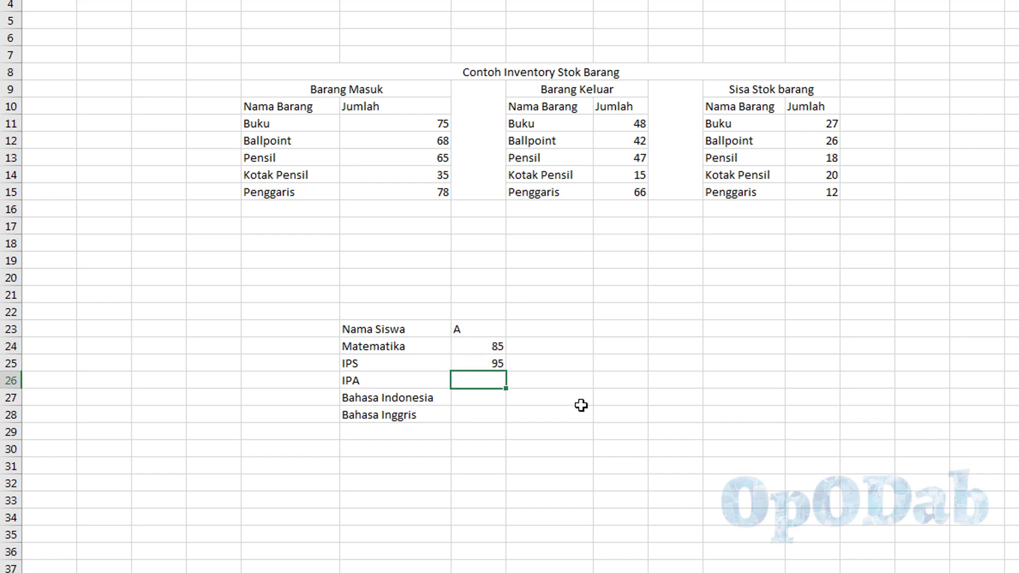
{"action": "type", "text": "75"}
{"action": "key", "text": "Return"}
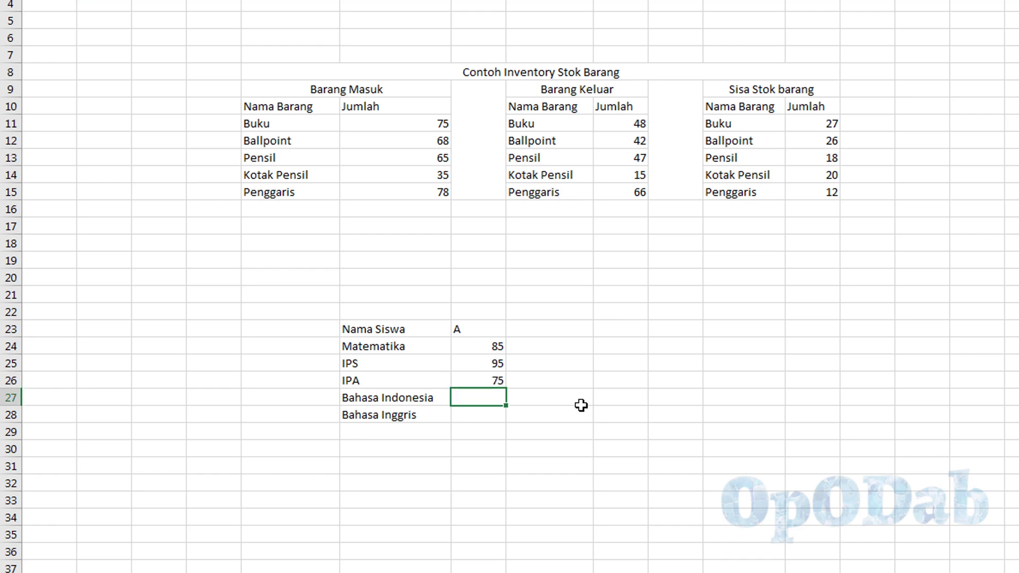
{"action": "type", "text": "95"}
{"action": "key", "text": "Return"}
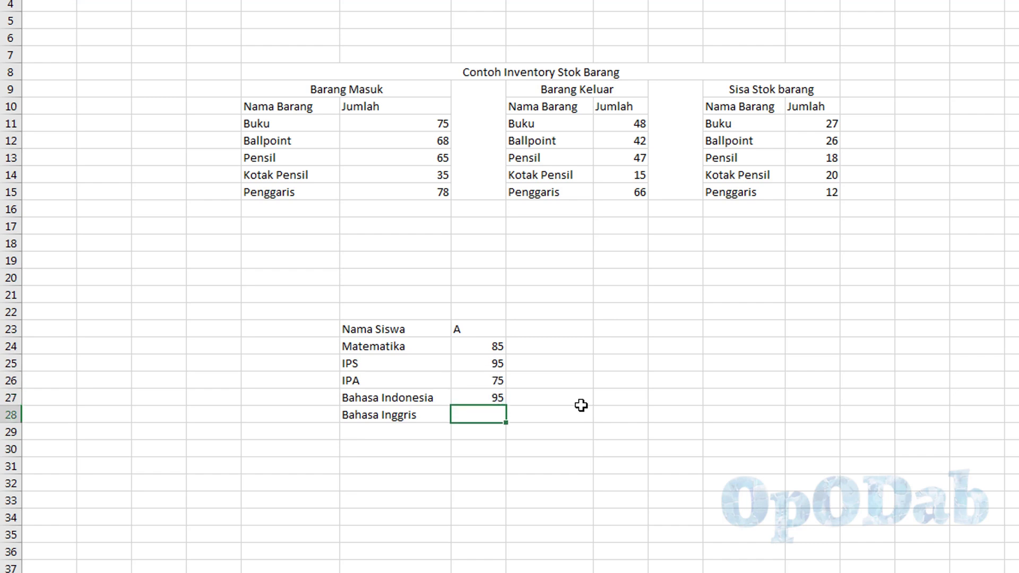
{"action": "type", "text": "8"}
{"action": "type", "text": "5"}
{"action": "key", "text": "Return"}
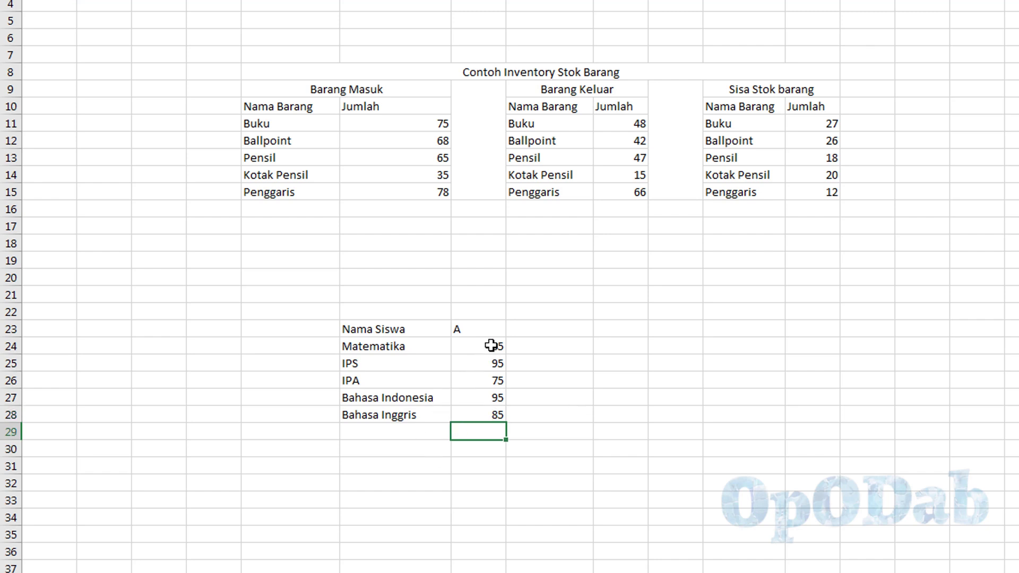
{"action": "left_click_drag", "start_coordinate": [492, 346], "coordinate": [505, 419]}
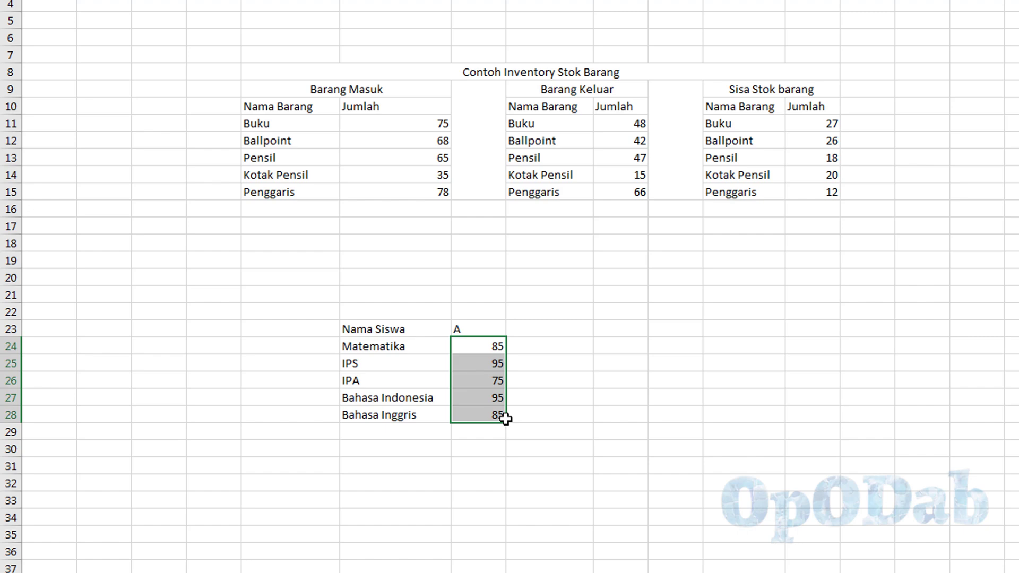
Add a 'Rata - rata Nilai' heading in I23 and widen column I to fit it
{"action": "left_click", "coordinate": [628, 345]}
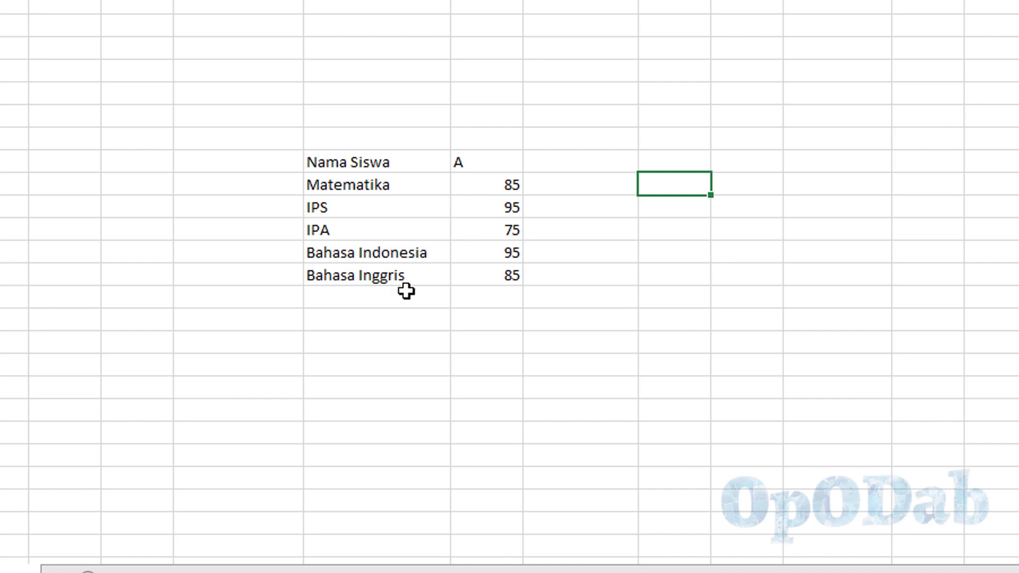
{"action": "left_click", "coordinate": [665, 160]}
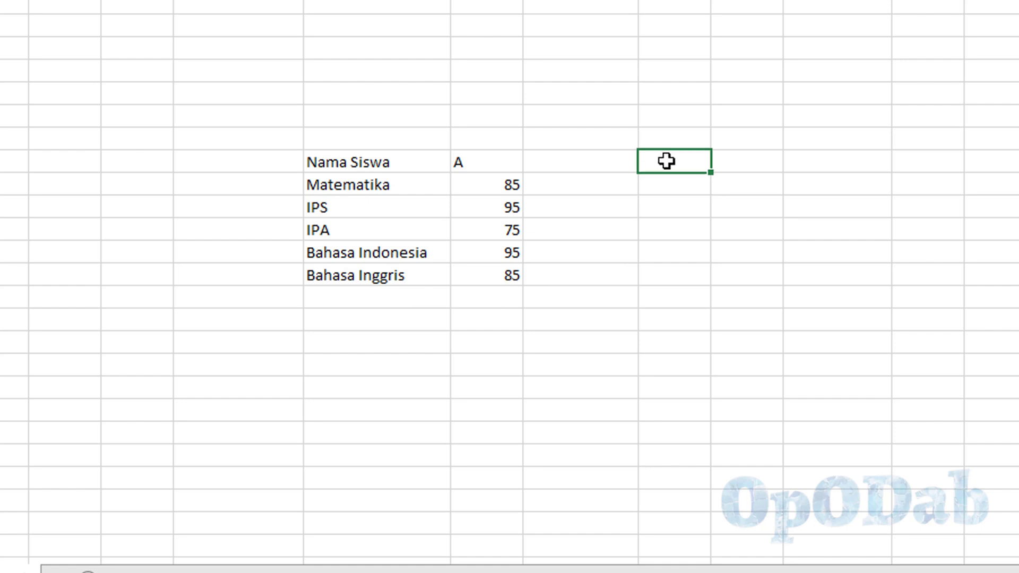
{"action": "type", "text": "Ra"}
{"action": "type", "text": "ta - rata"}
{"action": "type", "text": "NIla"}
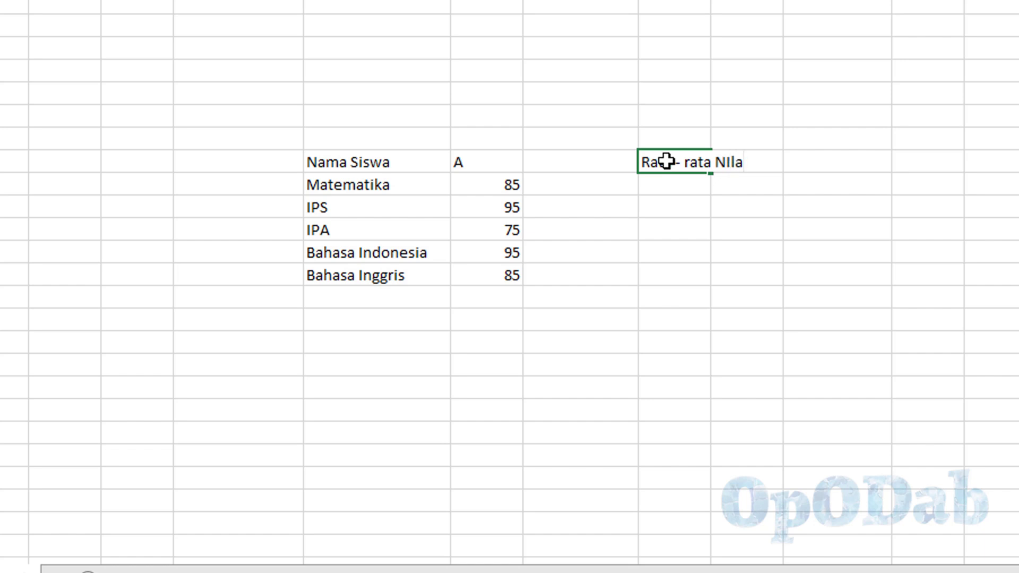
{"action": "type", "text": "i"}
{"action": "key", "text": "Return"}
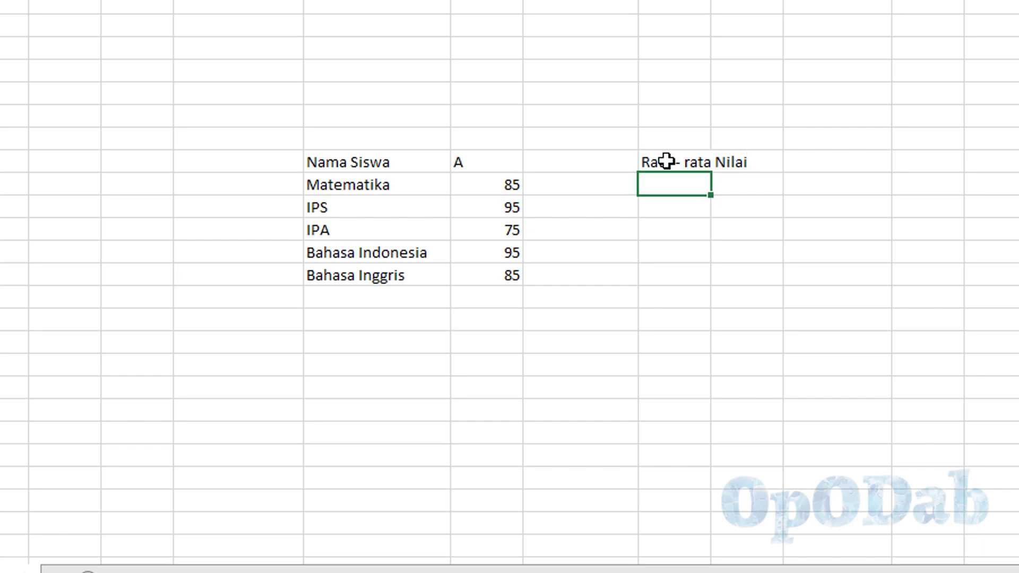
{"action": "left_click_drag", "start_coordinate": [711, 0], "coordinate": [770, 0]}
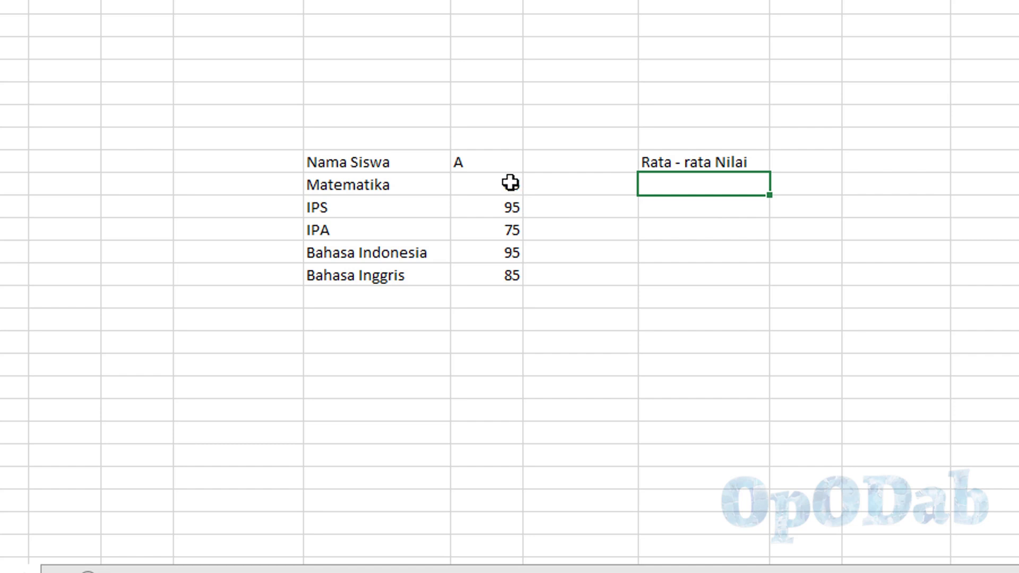
{"action": "left_click_drag", "start_coordinate": [511, 183], "coordinate": [513, 276]}
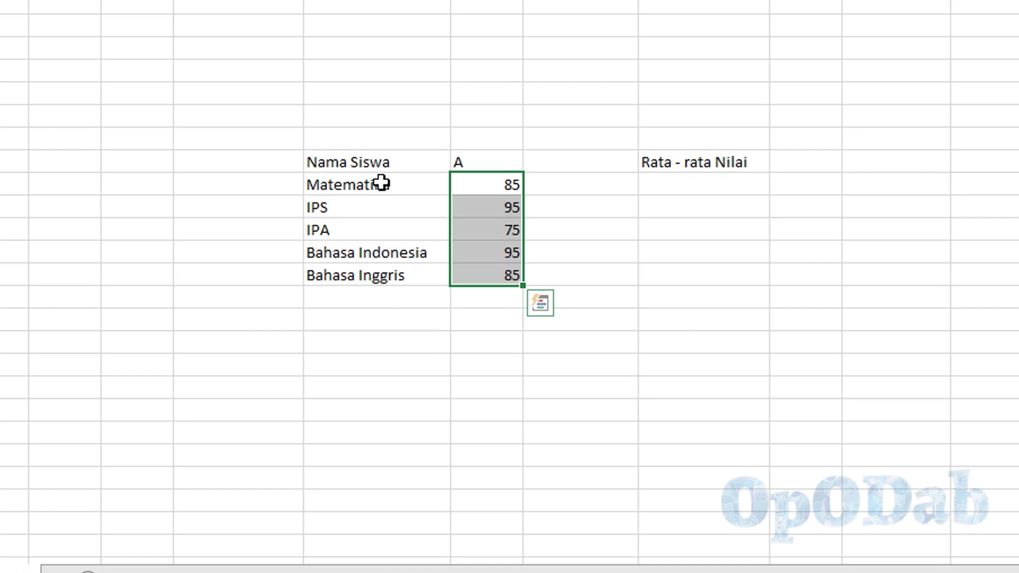
{"action": "left_click", "coordinate": [689, 184]}
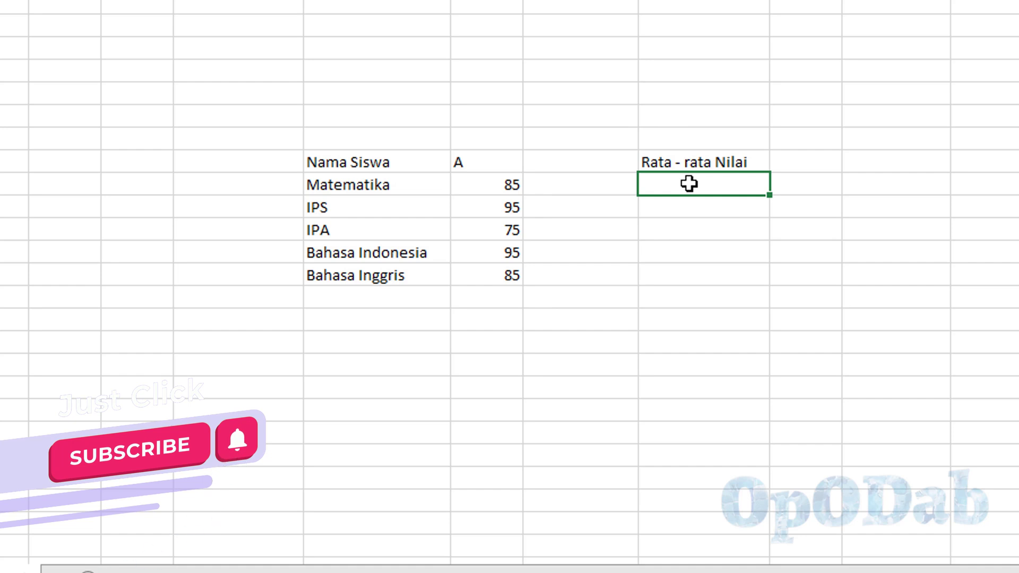
Start the average formula in I24 with =(G24+G25+G26+G27+G28
{"action": "type", "text": "="}
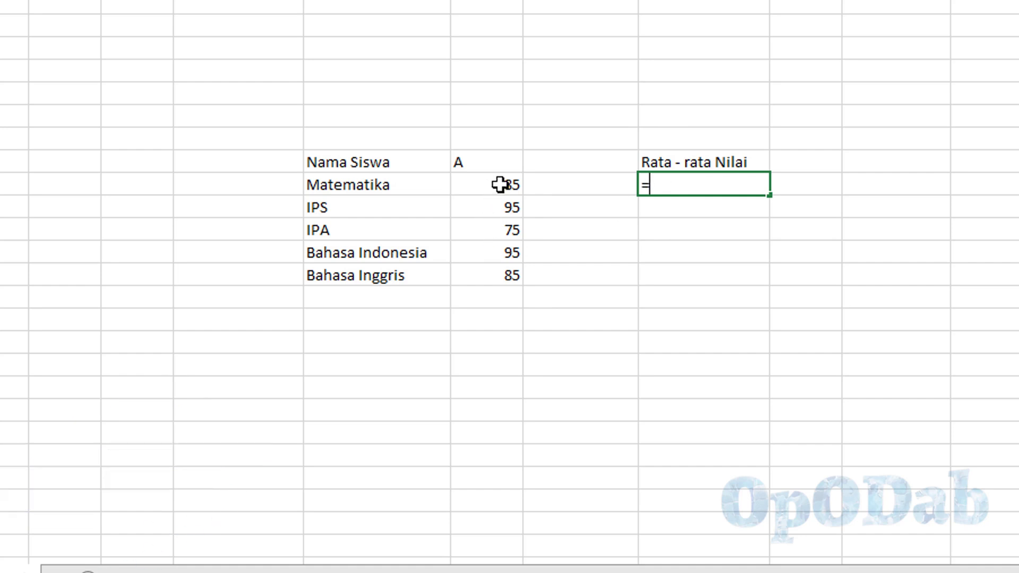
{"action": "type", "text": "("}
{"action": "left_click", "coordinate": [502, 185]}
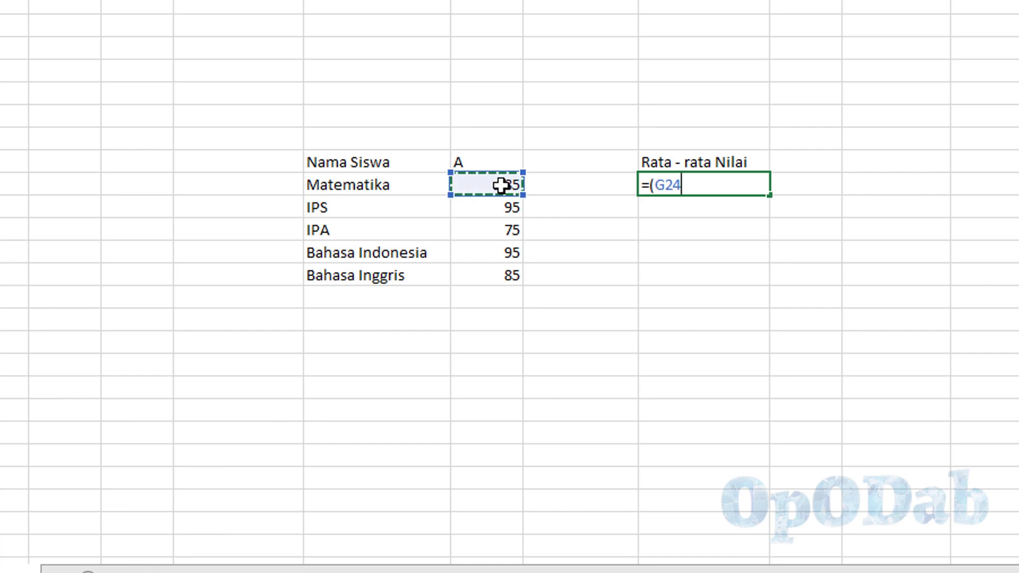
{"action": "type", "text": "+"}
{"action": "left_click", "coordinate": [508, 207]}
{"action": "type", "text": "+"}
{"action": "left_click", "coordinate": [504, 232]}
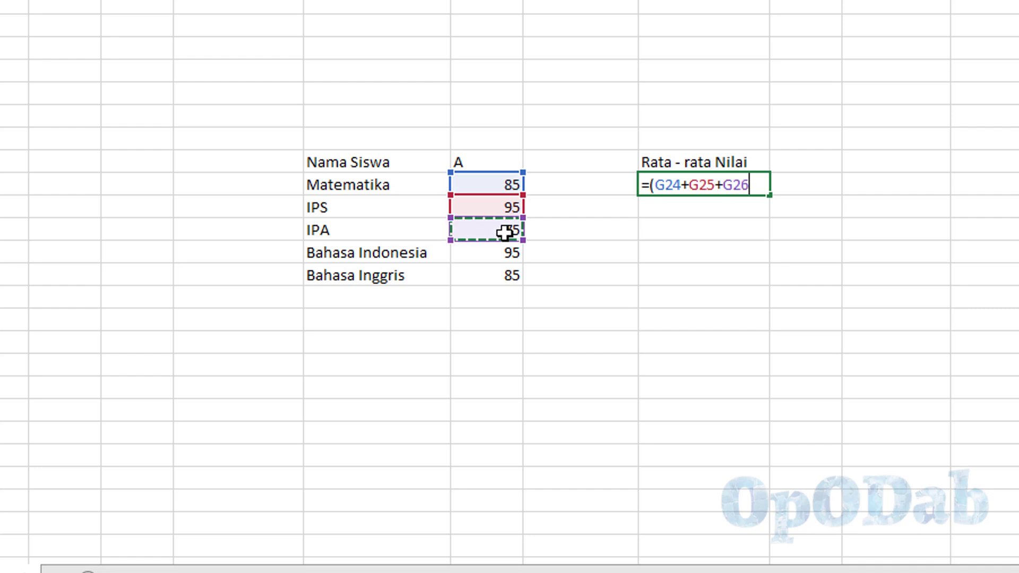
{"action": "type", "text": "+"}
{"action": "left_click", "coordinate": [510, 251]}
{"action": "type", "text": "+"}
{"action": "left_click", "coordinate": [507, 276]}
{"action": "type", "text": "+"}
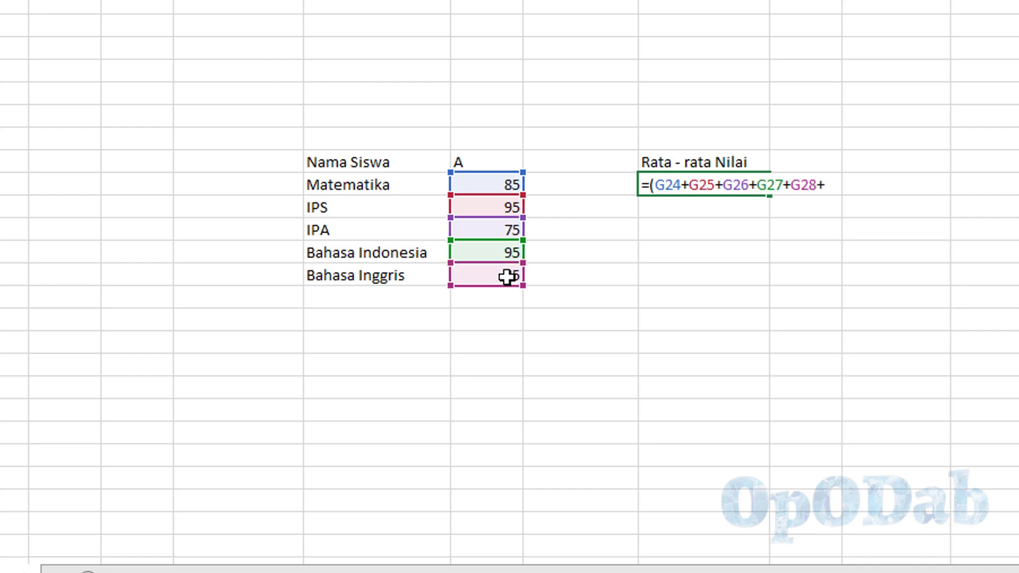
{"action": "key", "text": "BackSpace"}
Close the sum and divide by 5, so the cell shows the average 87
{"action": "type", "text": ")"}
{"action": "type", "text": "/"}
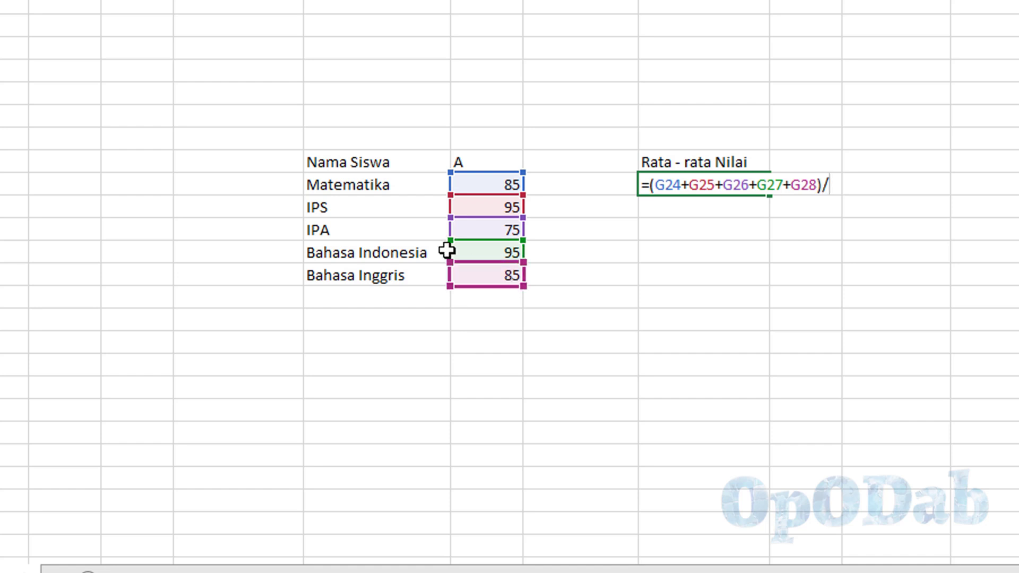
{"action": "left_click_drag", "start_coordinate": [396, 183], "coordinate": [393, 277]}
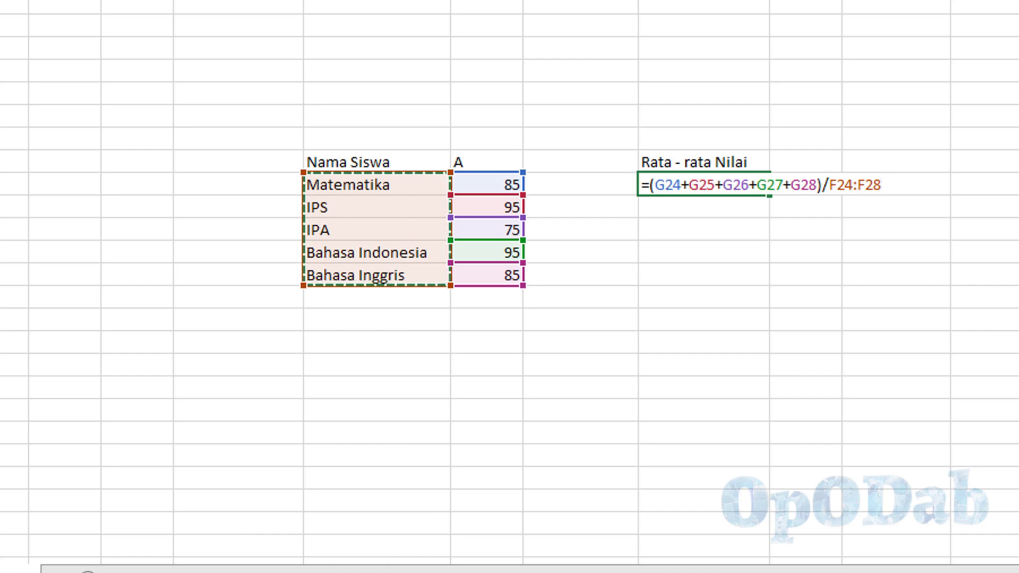
{"action": "key", "text": "BackSpace"}
{"action": "key", "text": "BackSpace"}
{"action": "key", "text": "BackSpace"}
{"action": "type", "text": "5"}
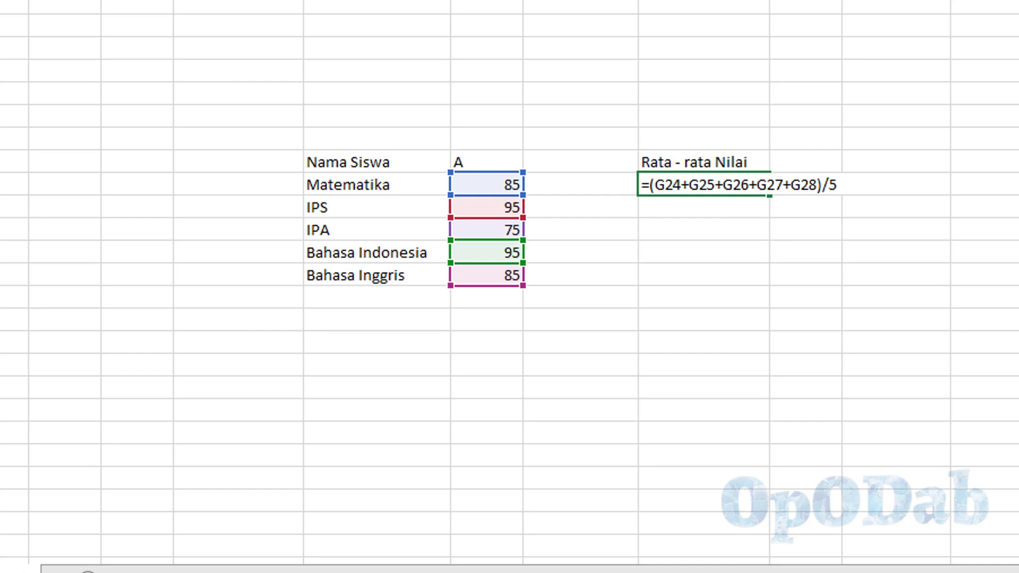
{"action": "key", "text": "Return"}
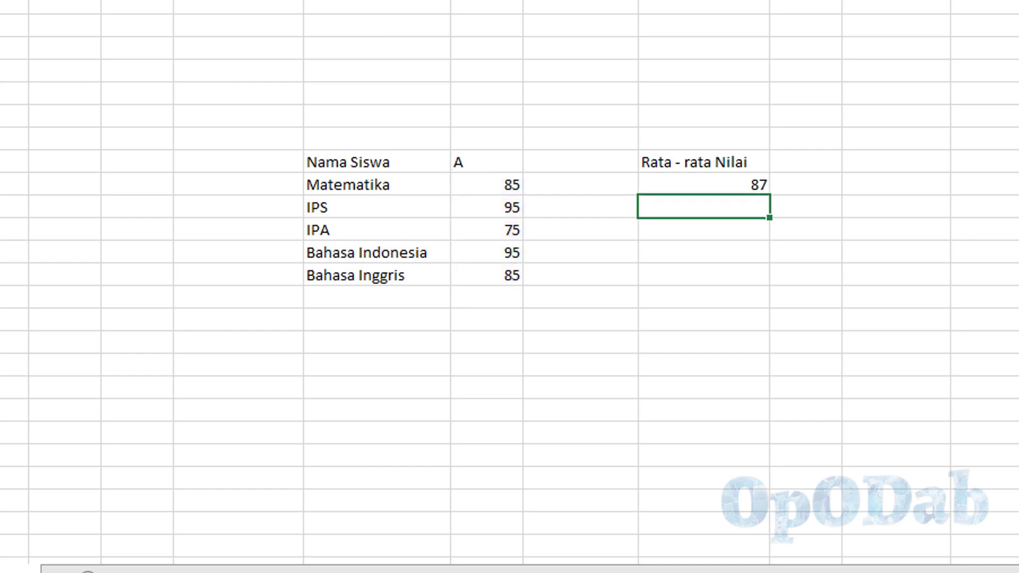
{"action": "left_click", "coordinate": [736, 186]}
{"action": "left_click_drag", "start_coordinate": [742, 201], "coordinate": [763, 284]}
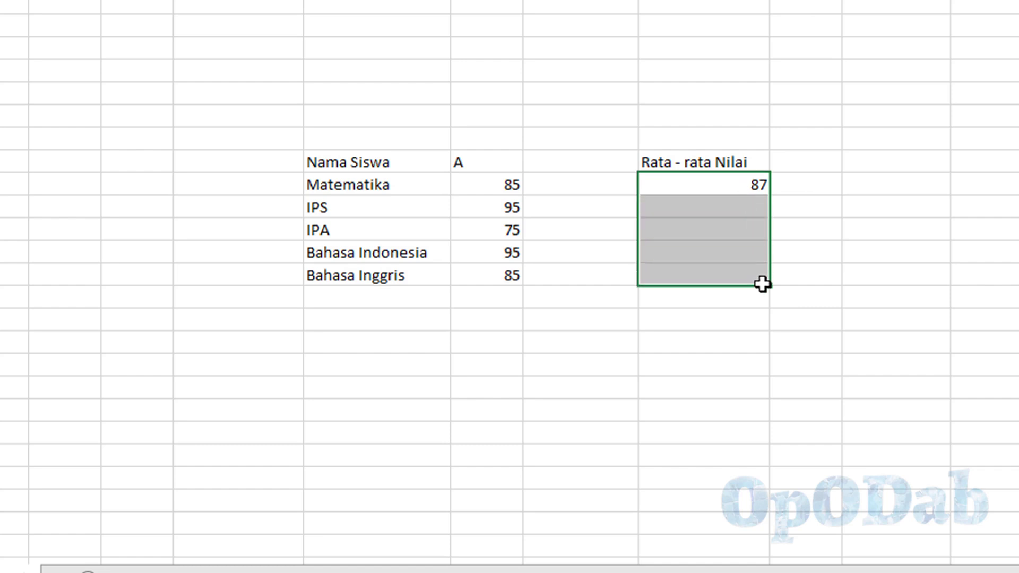
{"action": "left_click_drag", "start_coordinate": [762, 284], "coordinate": [724, 190]}
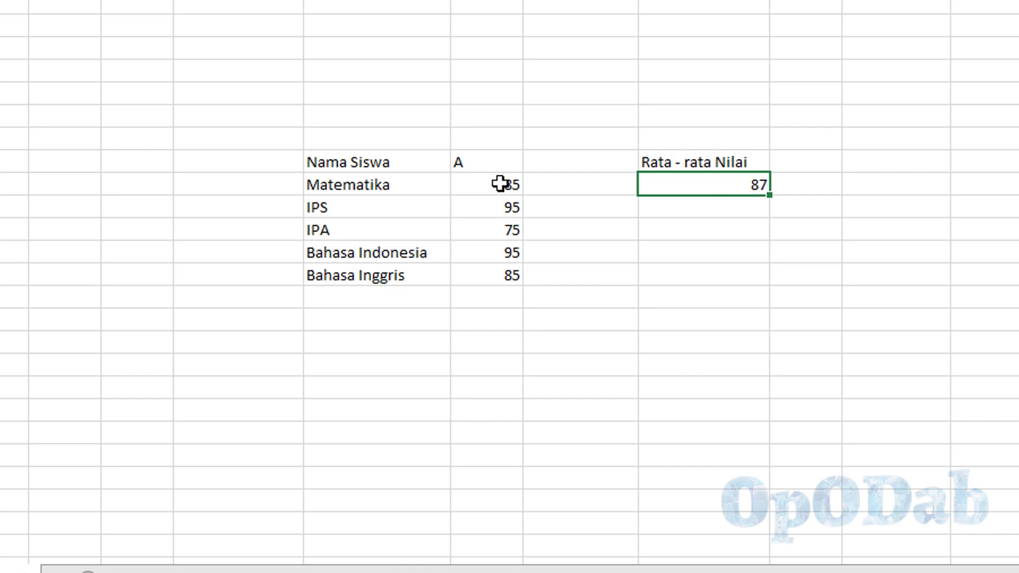
{"action": "left_click_drag", "start_coordinate": [500, 184], "coordinate": [508, 273]}
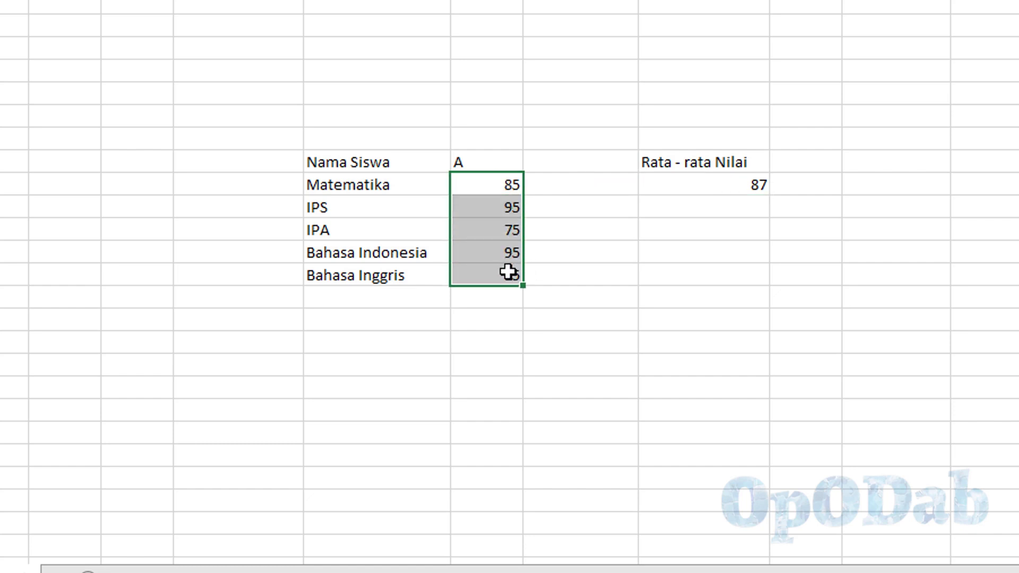
{"action": "left_click_drag", "start_coordinate": [673, 72], "coordinate": [673, 138]}
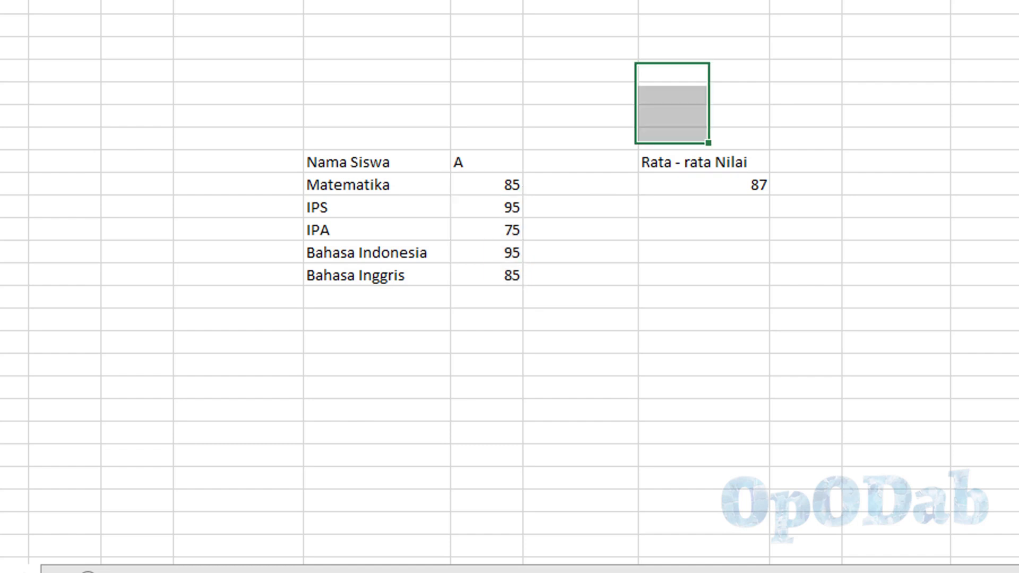
{"action": "left_click", "coordinate": [742, 186]}
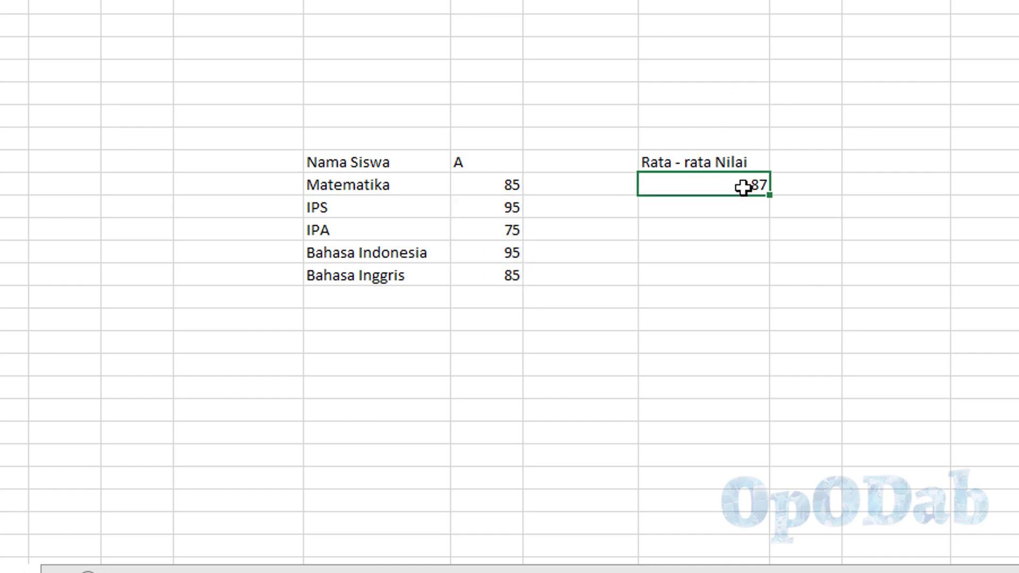
{"action": "left_click", "coordinate": [501, 188]}
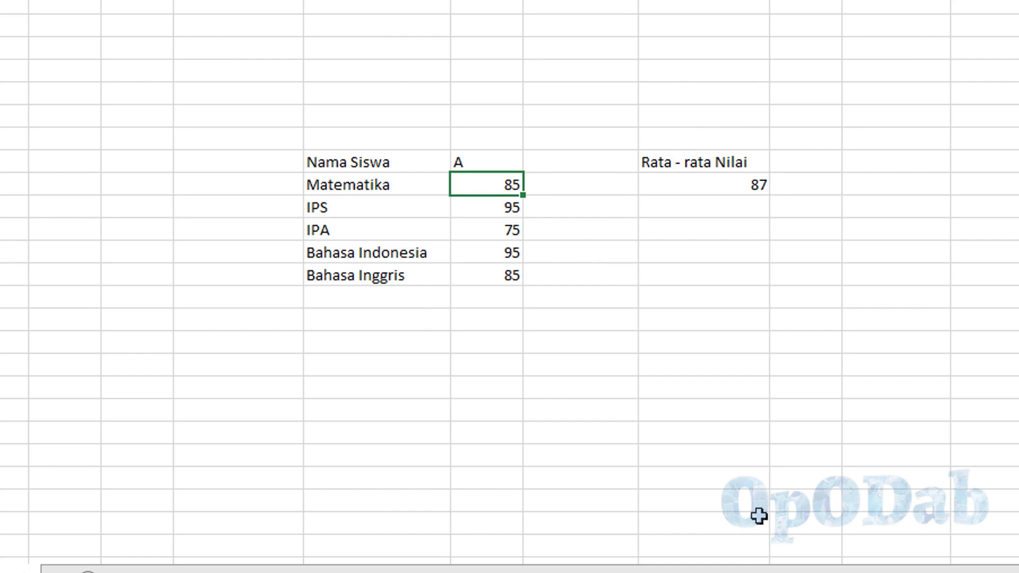
Overwrite the Matematika, IPS and IPA scores with 45, 75 and 85, updating the average to 77
{"action": "type", "text": "45"}
{"action": "key", "text": "Return"}
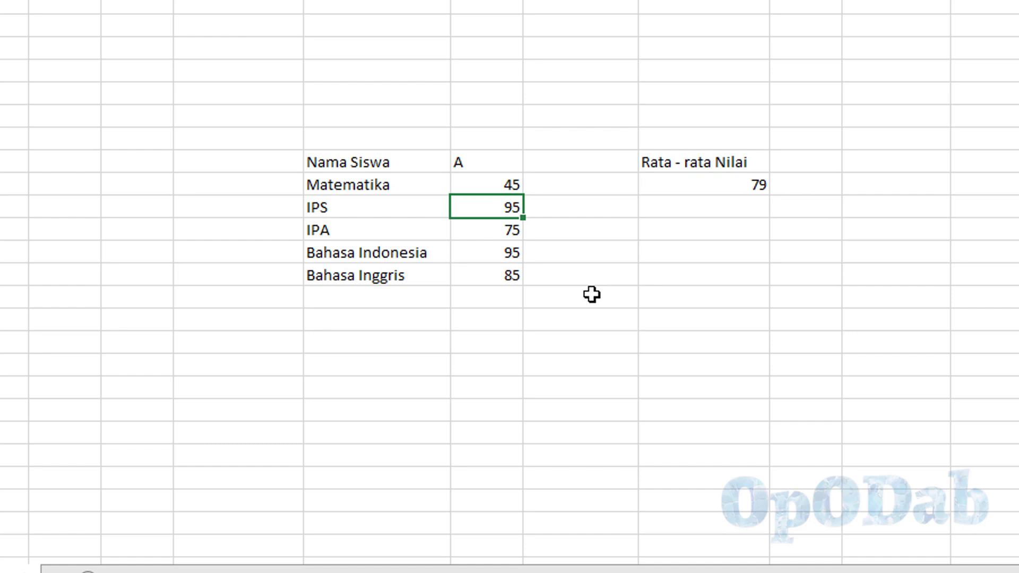
{"action": "type", "text": "75"}
{"action": "key", "text": "Return"}
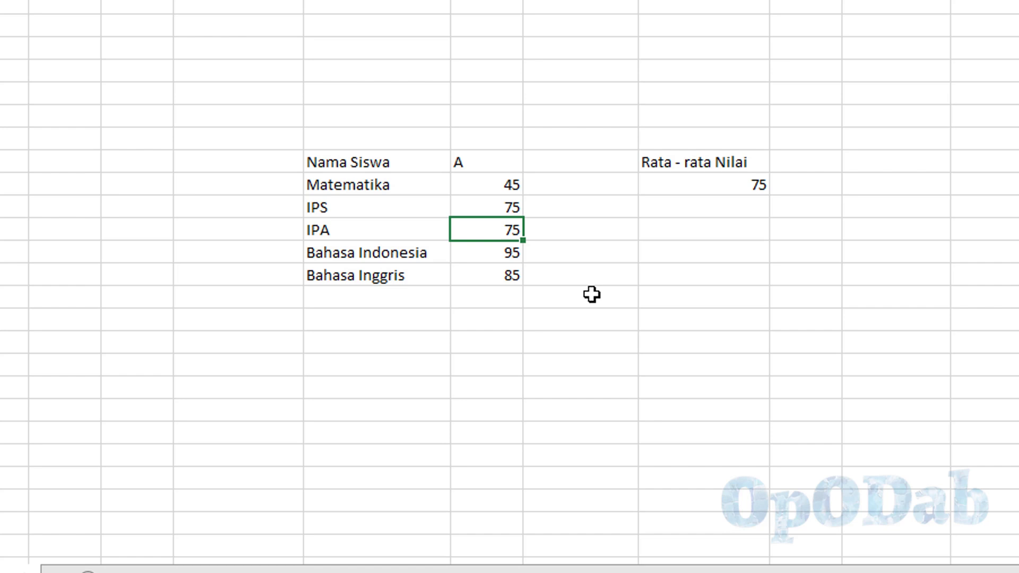
{"action": "type", "text": "85"}
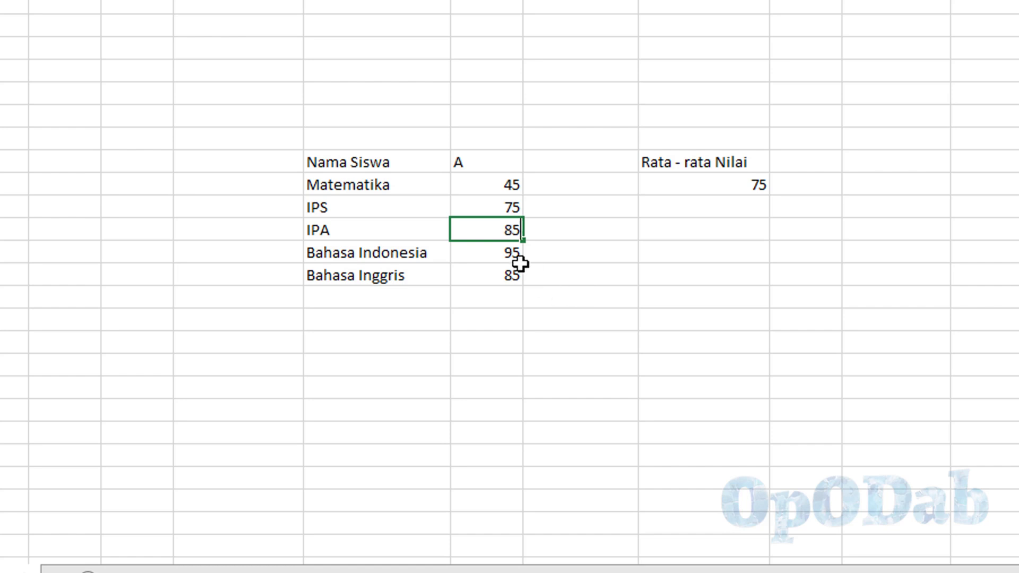
{"action": "key", "text": "Return"}
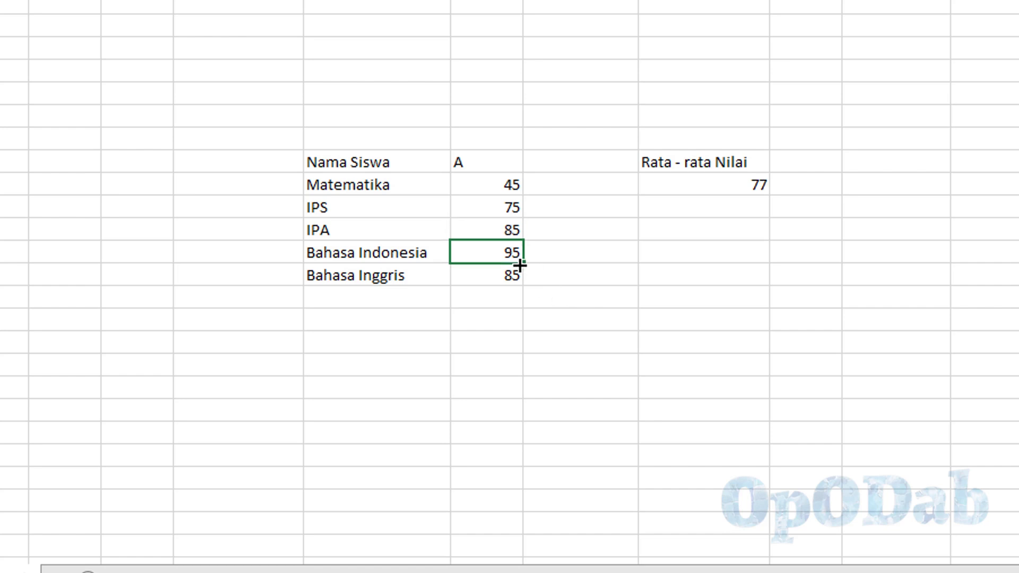